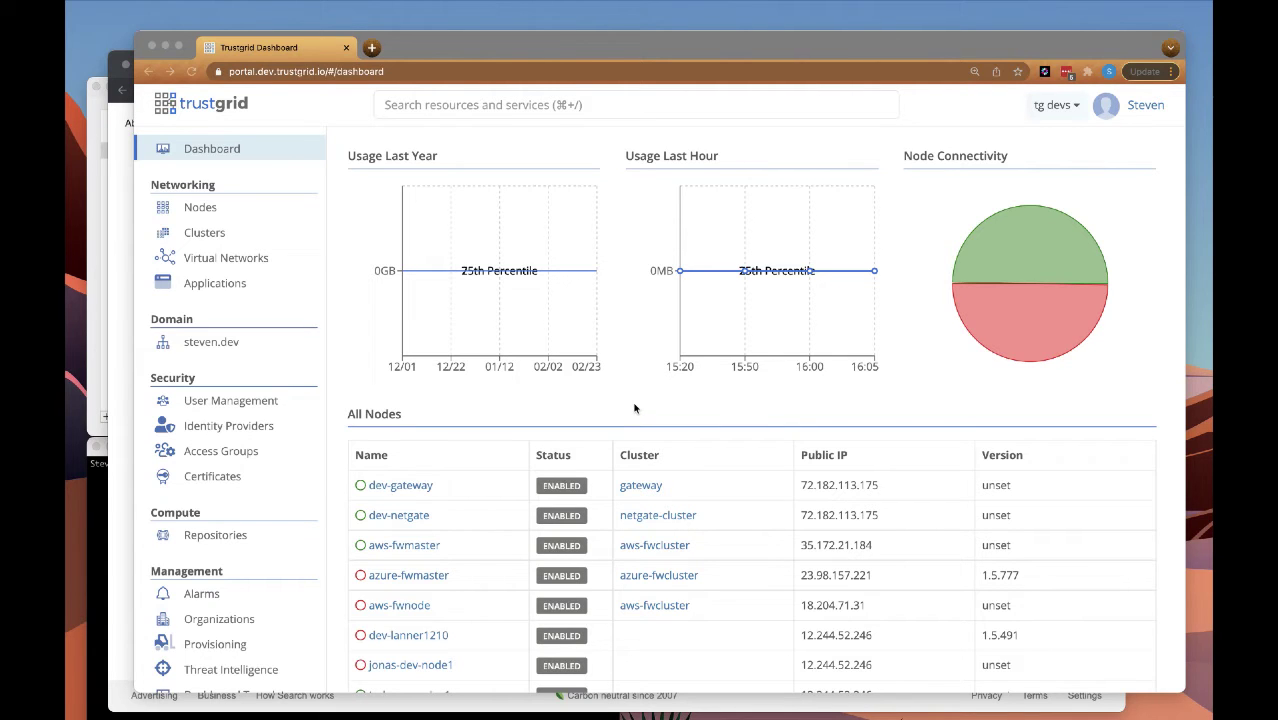
# - Review the overview of the existing ubuntu-ssh application, and return to the applications list
pyautogui.click(216, 292)
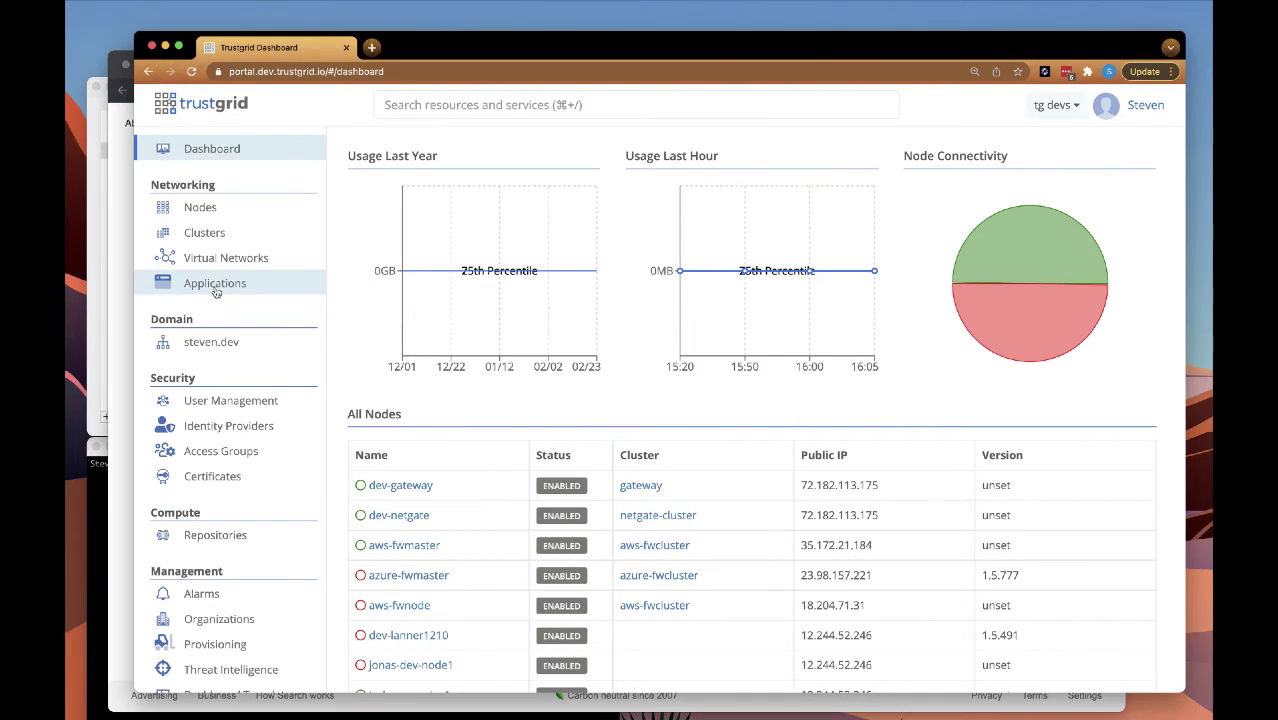
pyautogui.click(216, 292)
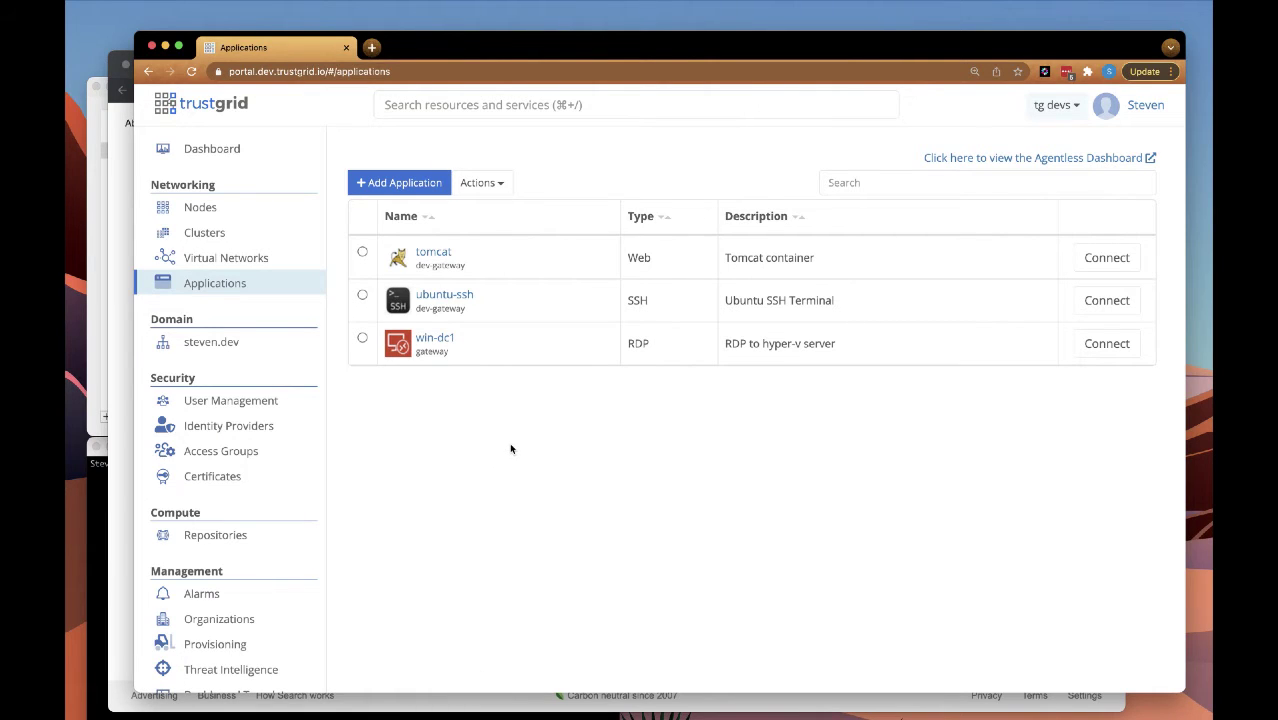
pyautogui.click(444, 295)
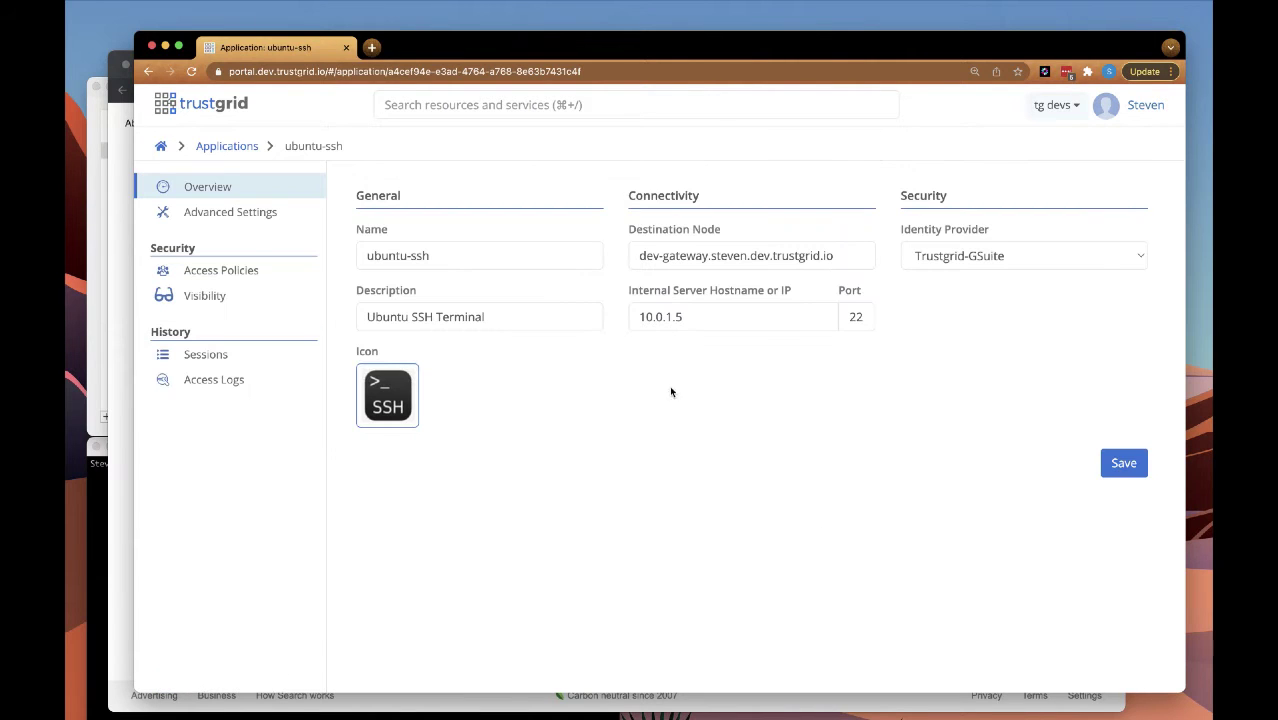
pyautogui.click(236, 147)
# - Start a new WireGuard application named "ubuntu-l3" with the description "Ubuntu L3 access"
pyautogui.click(407, 184)
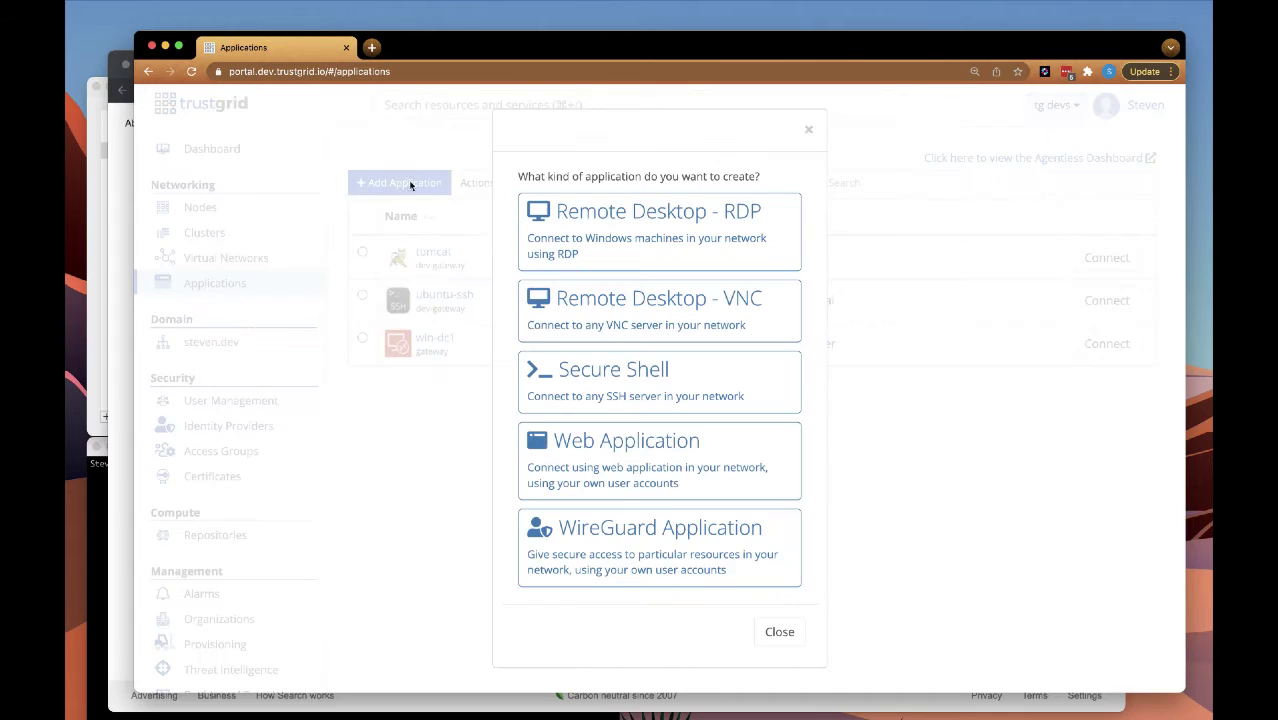
pyautogui.click(657, 546)
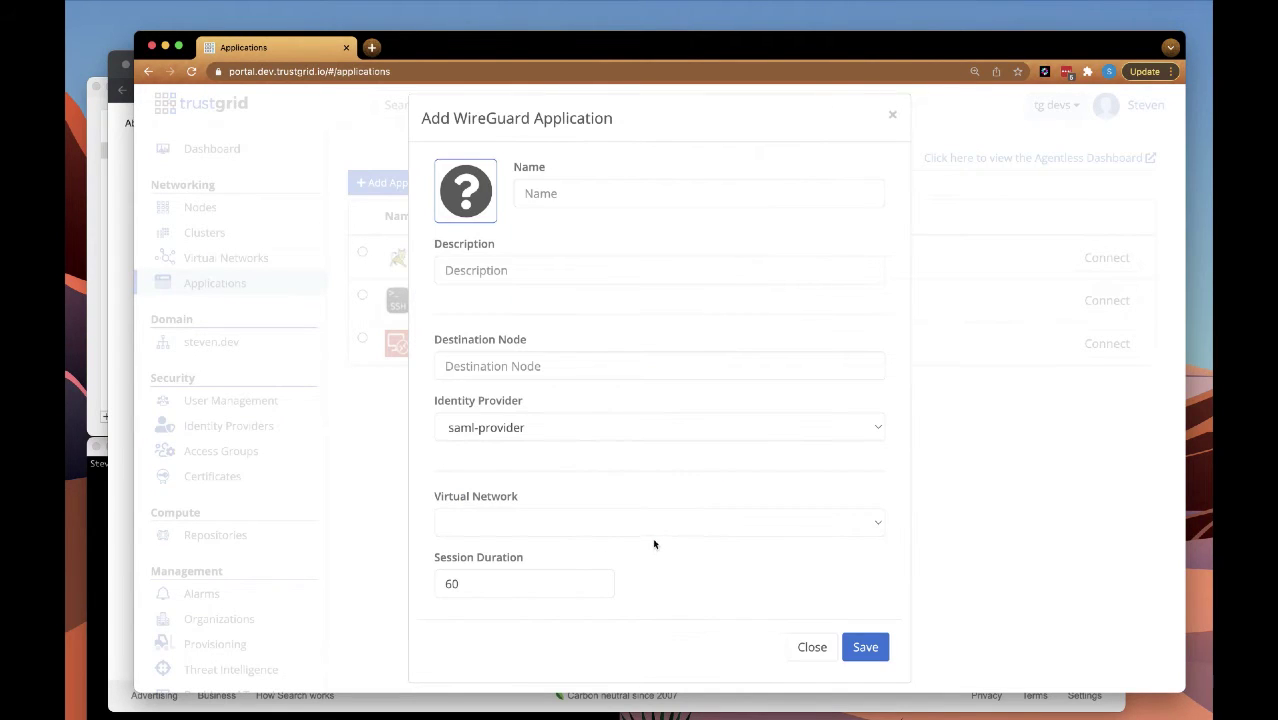
pyautogui.click(562, 193)
pyautogui.write('ubunt')
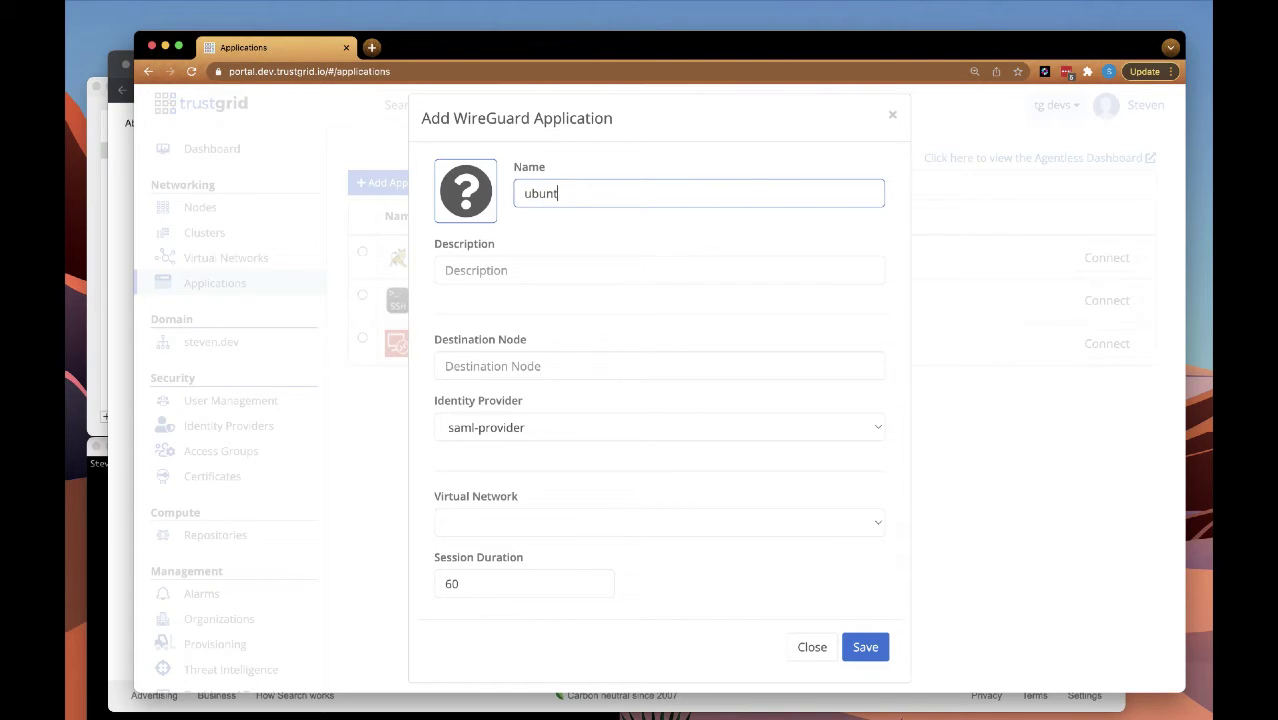
pyautogui.write('u-l3')
pyautogui.click(659, 270)
pyautogui.write('U')
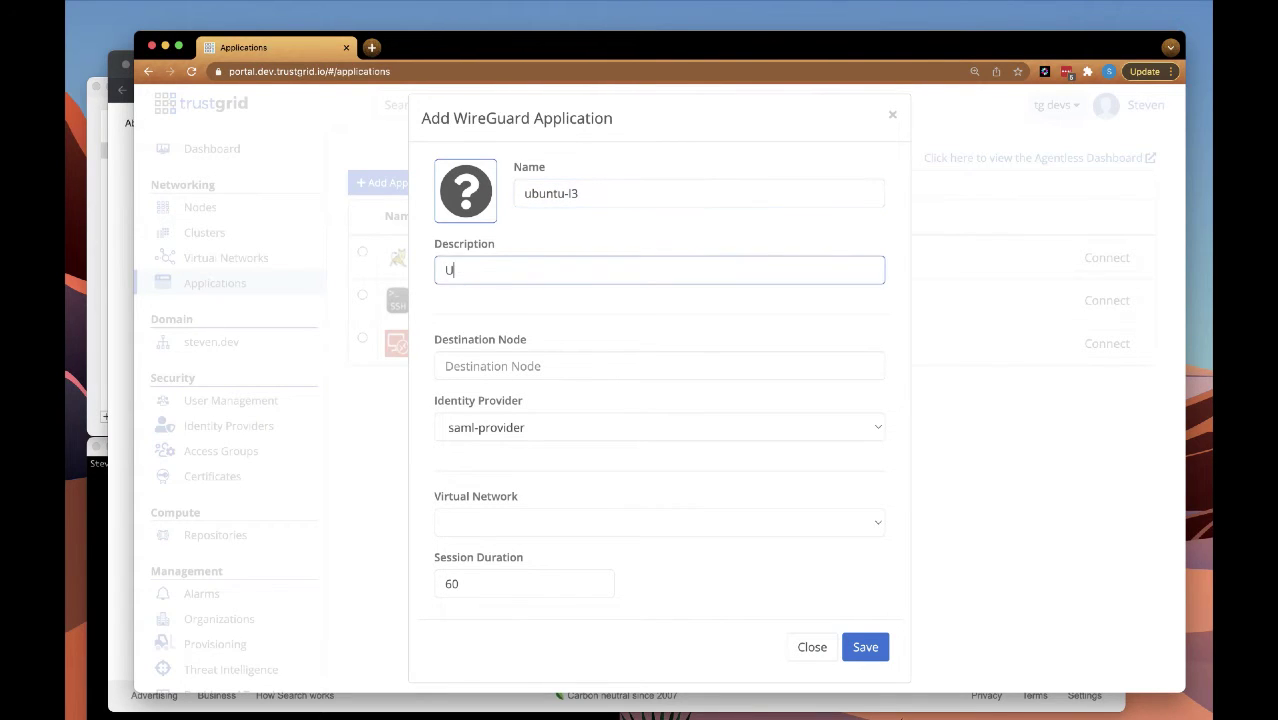
pyautogui.write('buntu L3 access')
# - Set the new application's destination node to the aws-fwcluster cluster
pyautogui.click(555, 362)
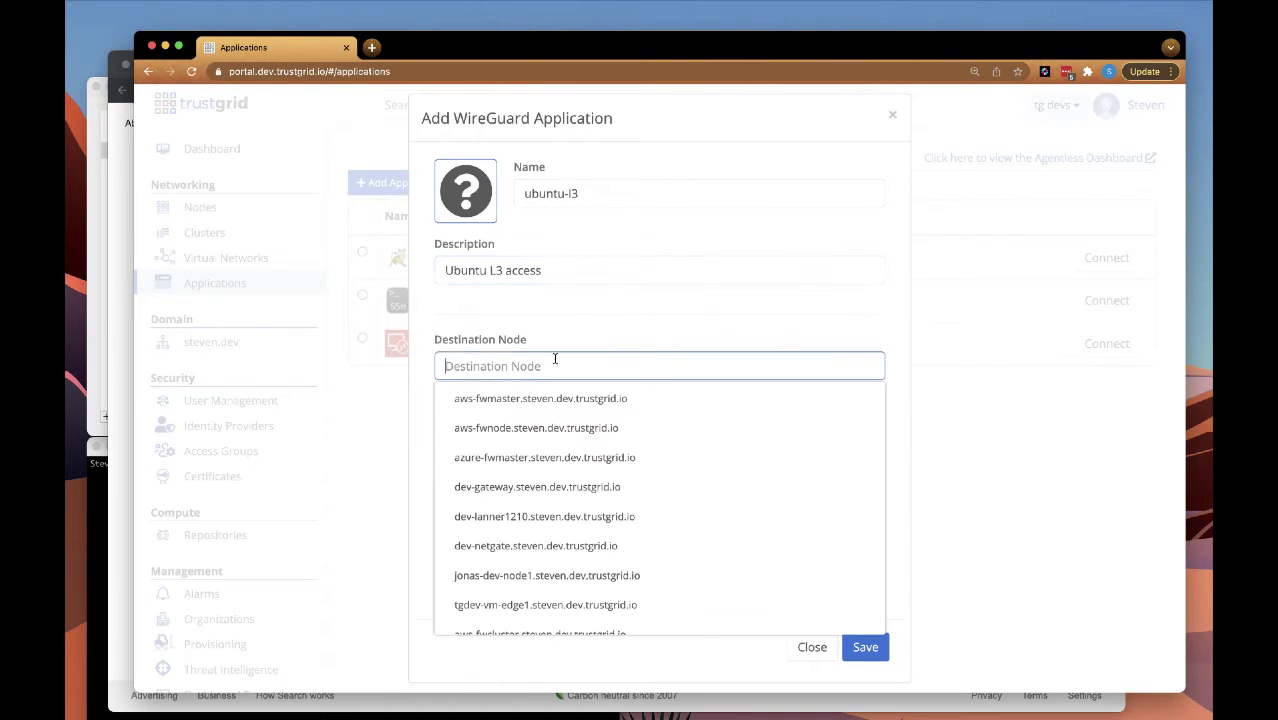
pyautogui.write('aws')
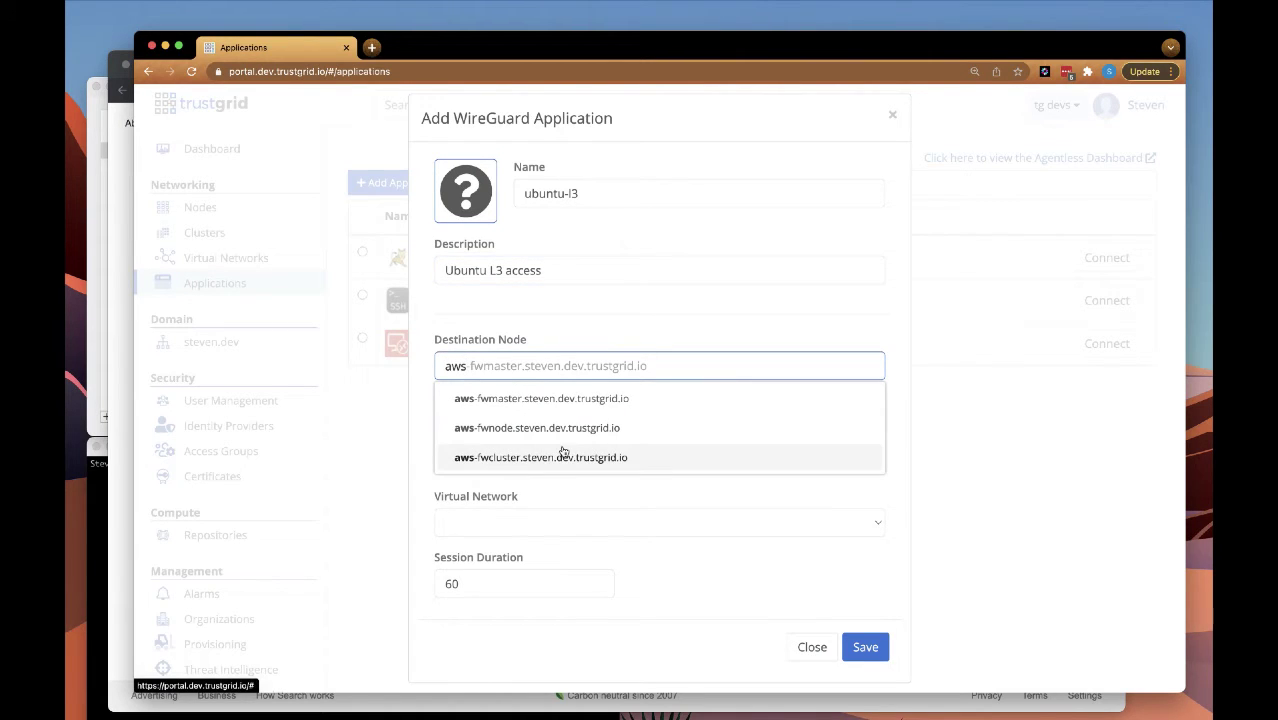
pyautogui.click(558, 456)
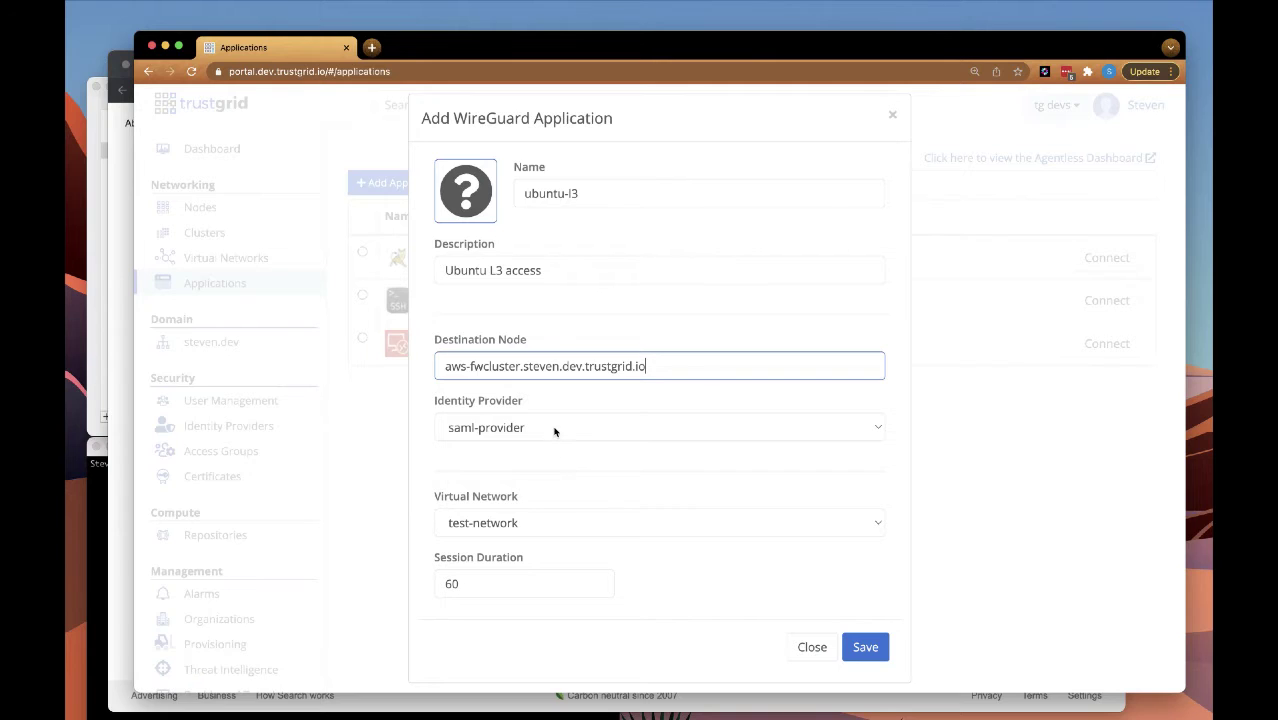
# - Choose Trustgrid-GSuite as the identity provider and set the session duration to 5
pyautogui.click(555, 431)
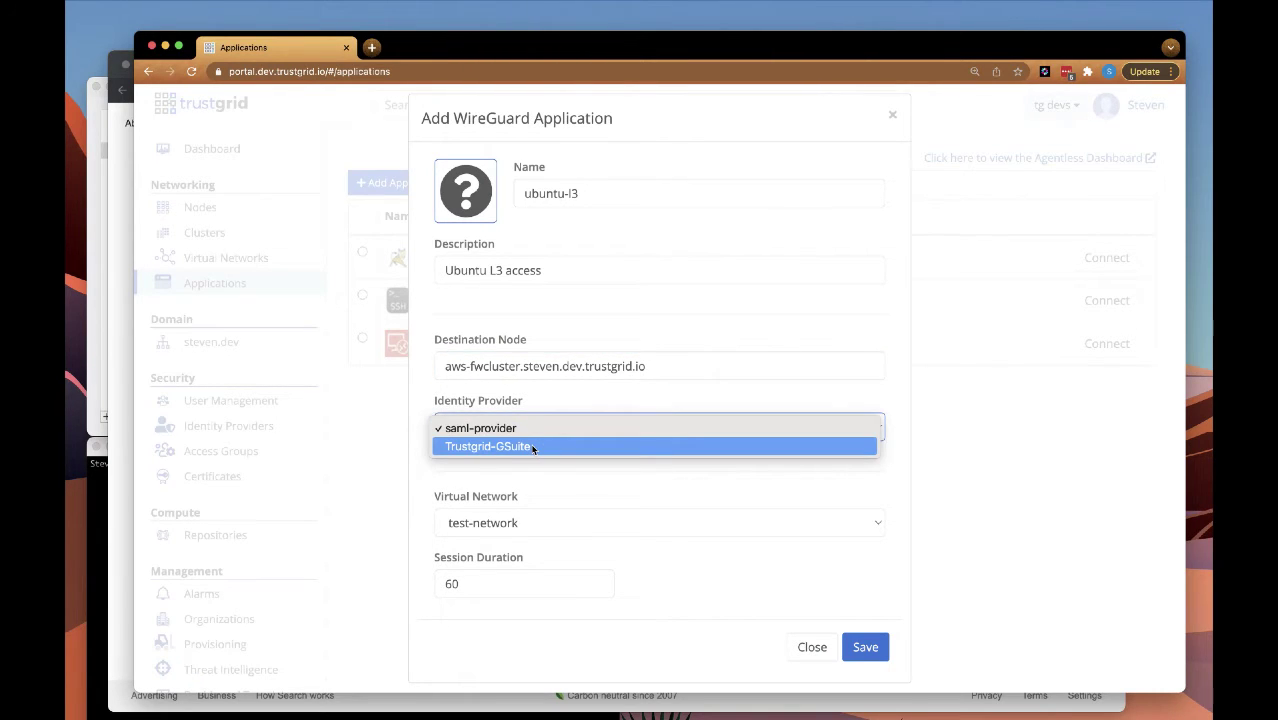
pyautogui.click(533, 447)
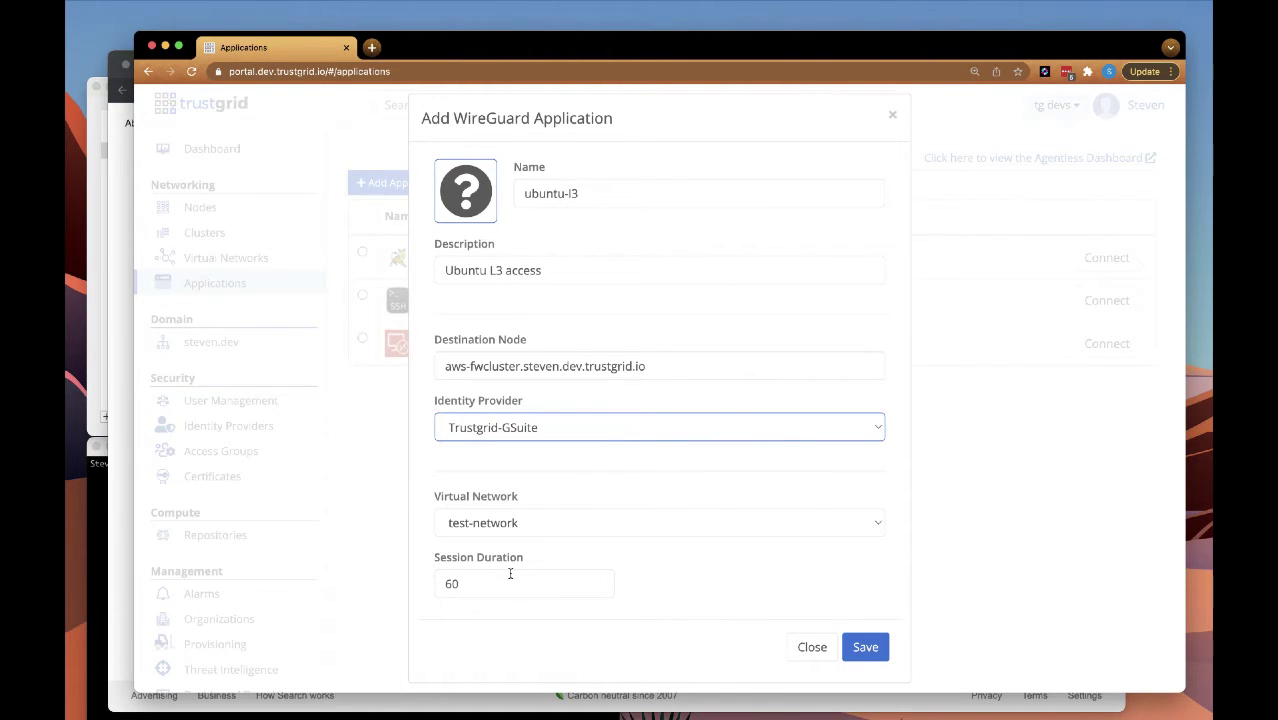
pyautogui.moveTo(481, 581); pyautogui.dragTo(444, 583)
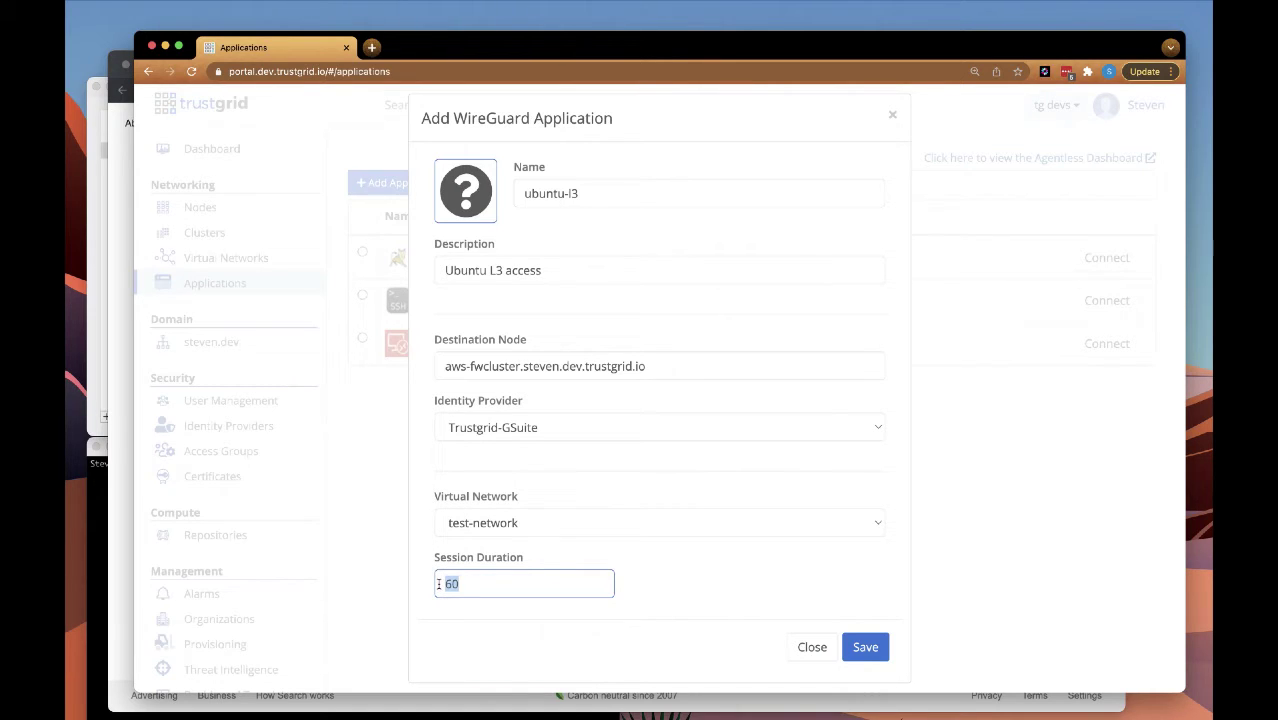
pyautogui.write('5')
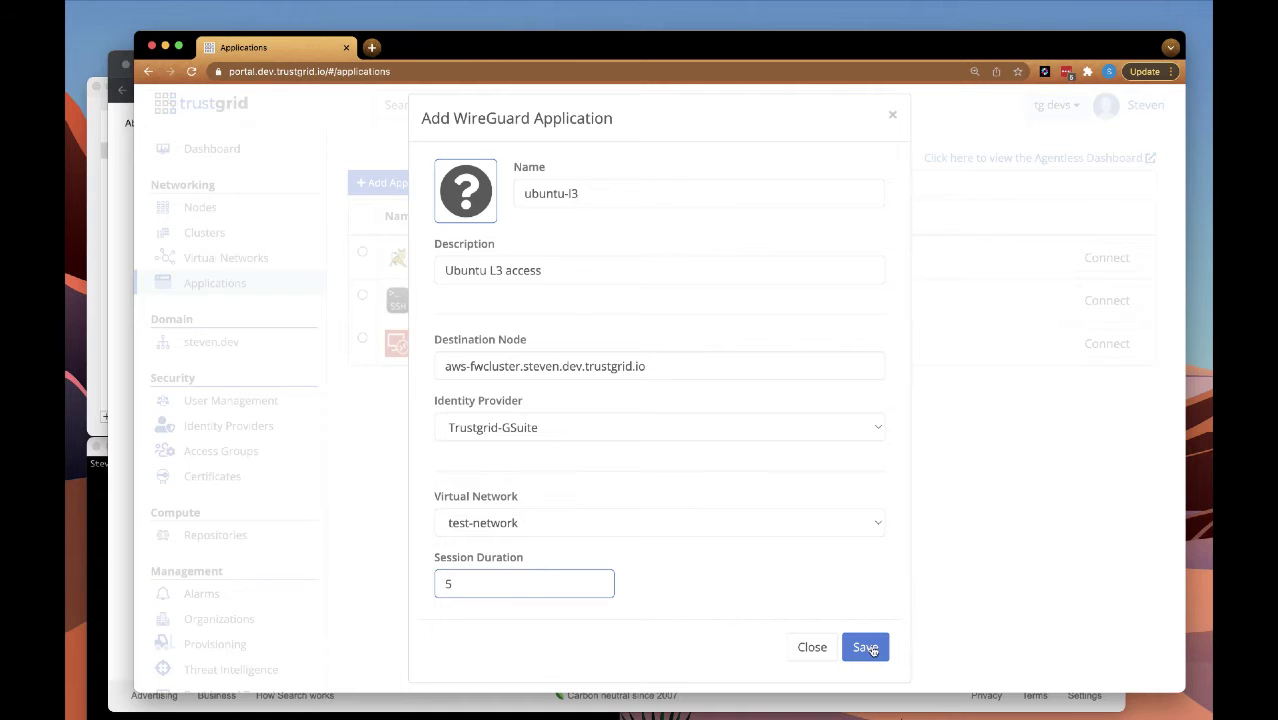
# - Use the wireguard image from the icons folder as the application's icon and save the application
pyautogui.click(468, 196)
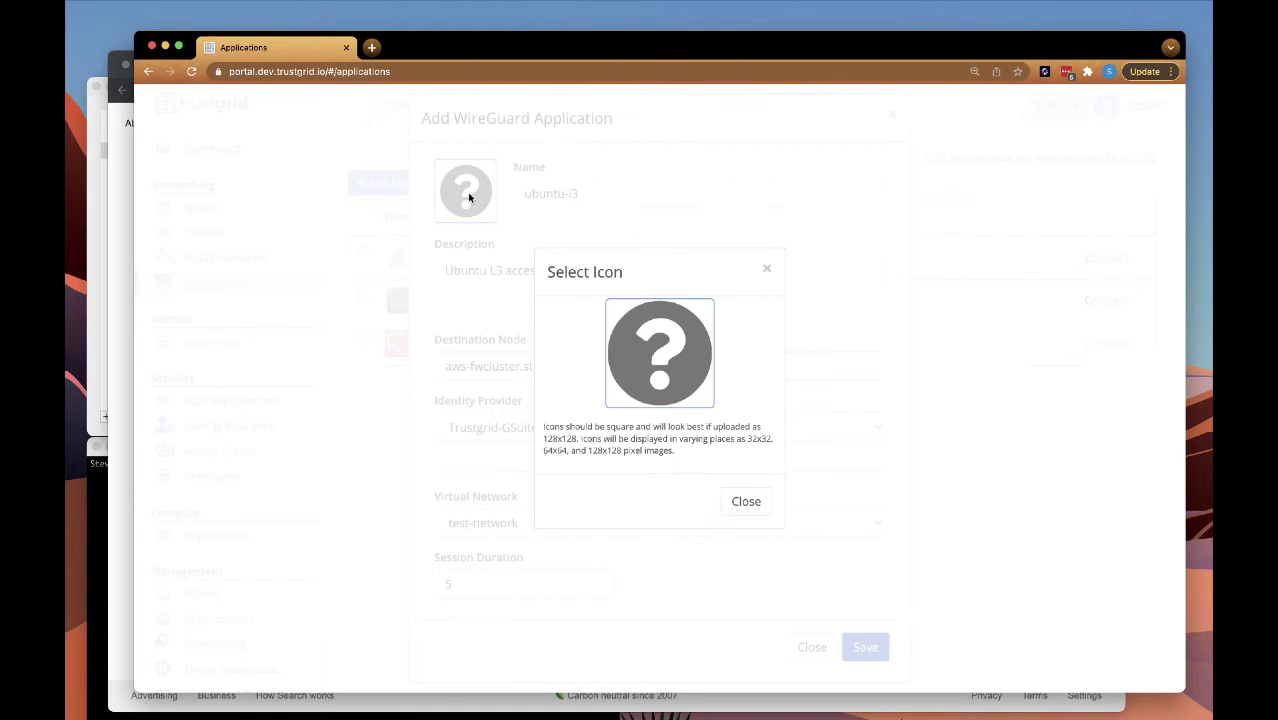
pyautogui.click(662, 357)
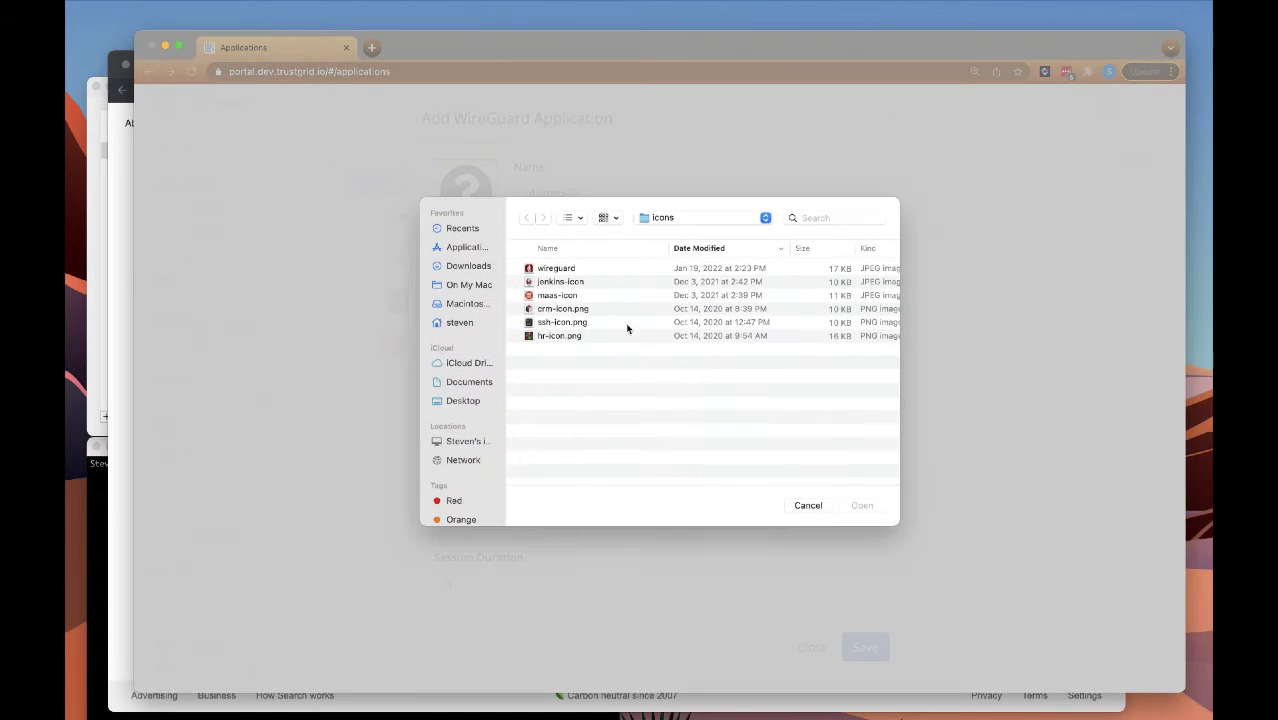
pyautogui.doubleClick(556, 271)
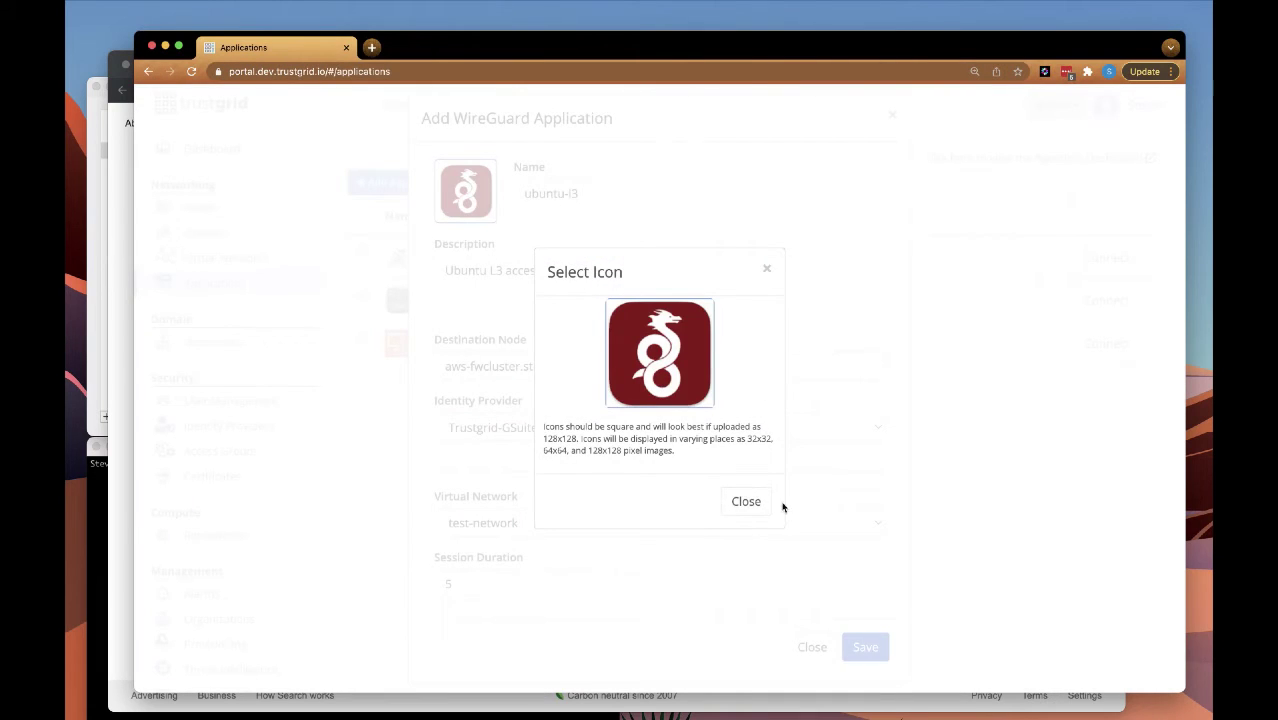
pyautogui.click(746, 501)
pyautogui.click(865, 650)
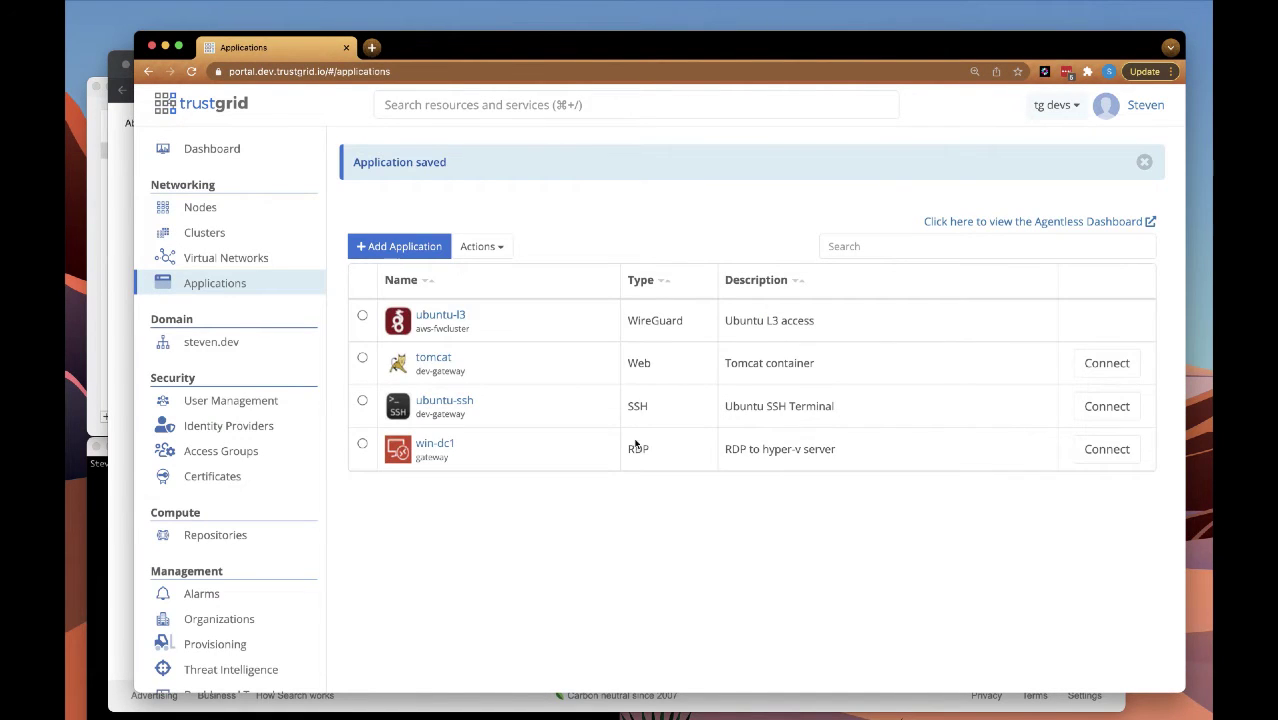
pyautogui.click(1144, 162)
# - Start a new access rule named "demo-access" in the ubuntu-l3 application's access policies
pyautogui.click(445, 251)
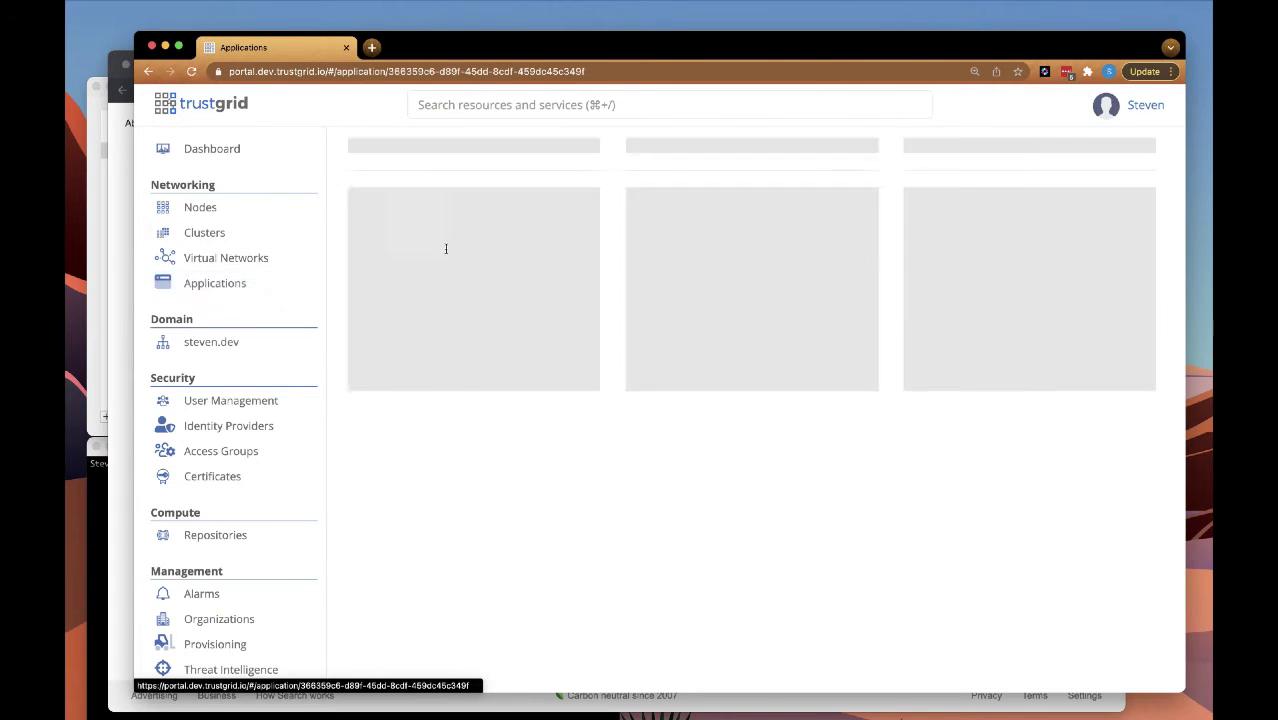
pyautogui.click(233, 248)
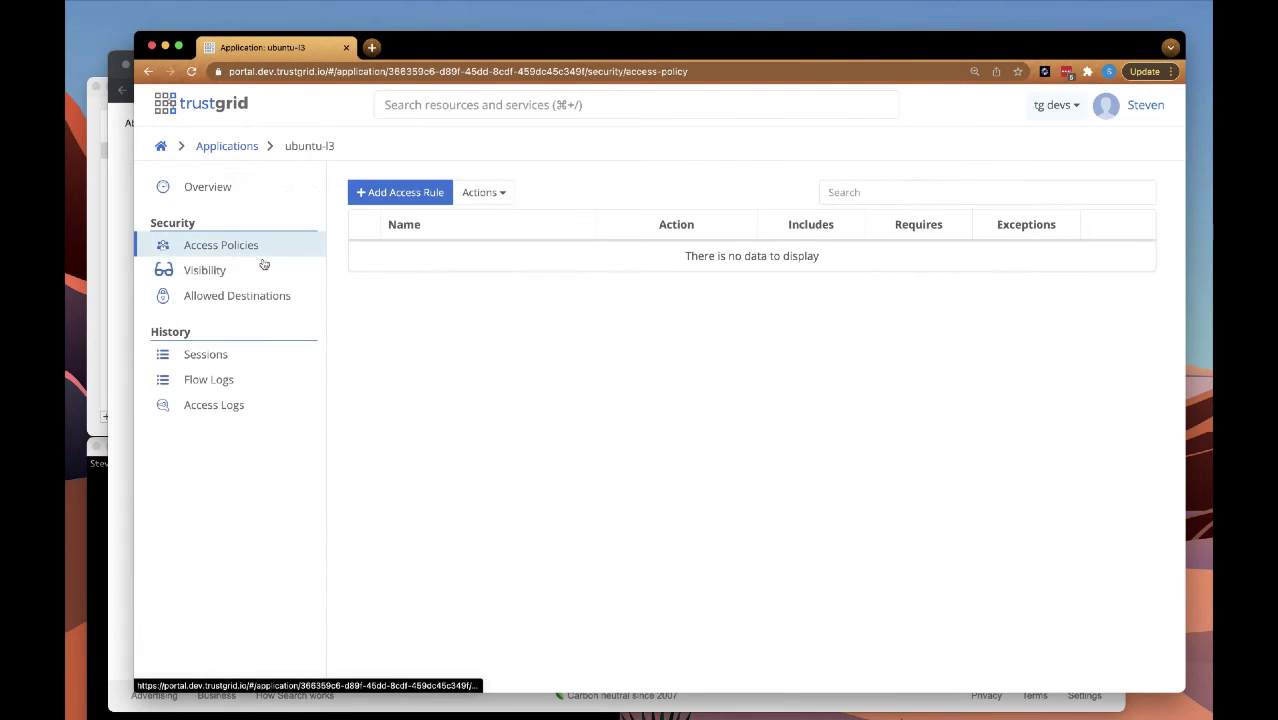
pyautogui.click(424, 194)
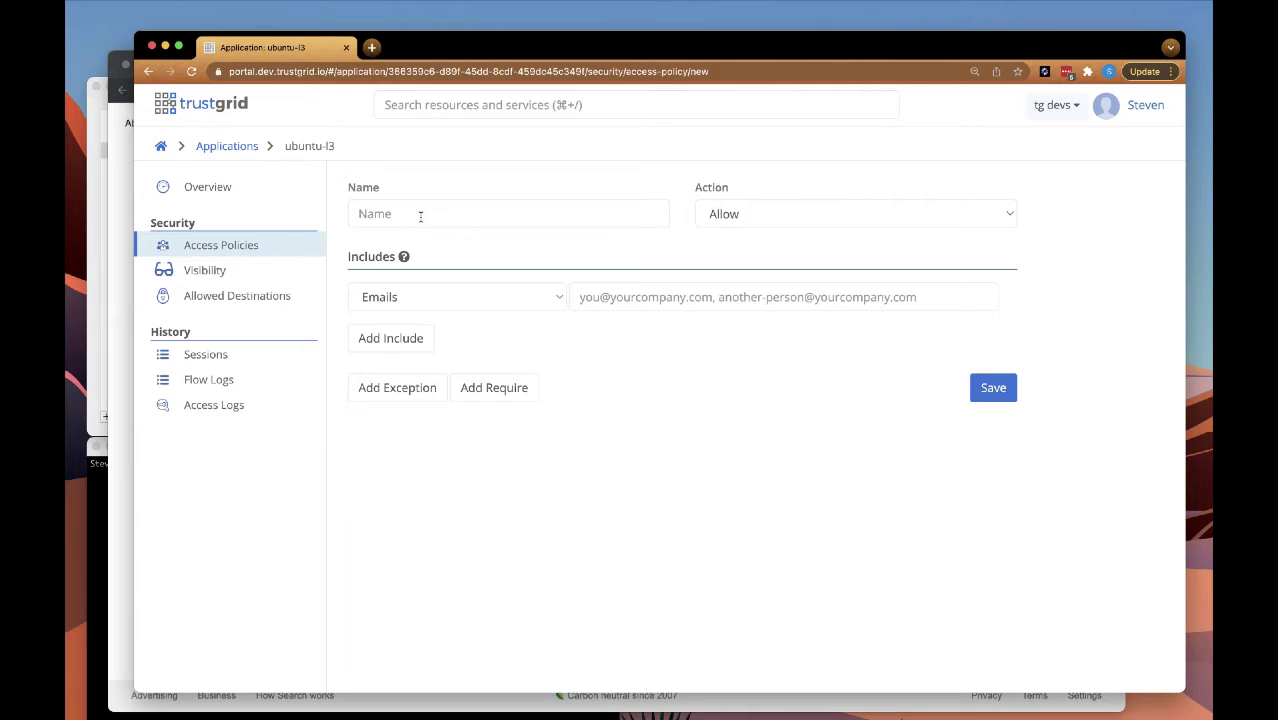
pyautogui.click(419, 214)
pyautogui.write('demo-')
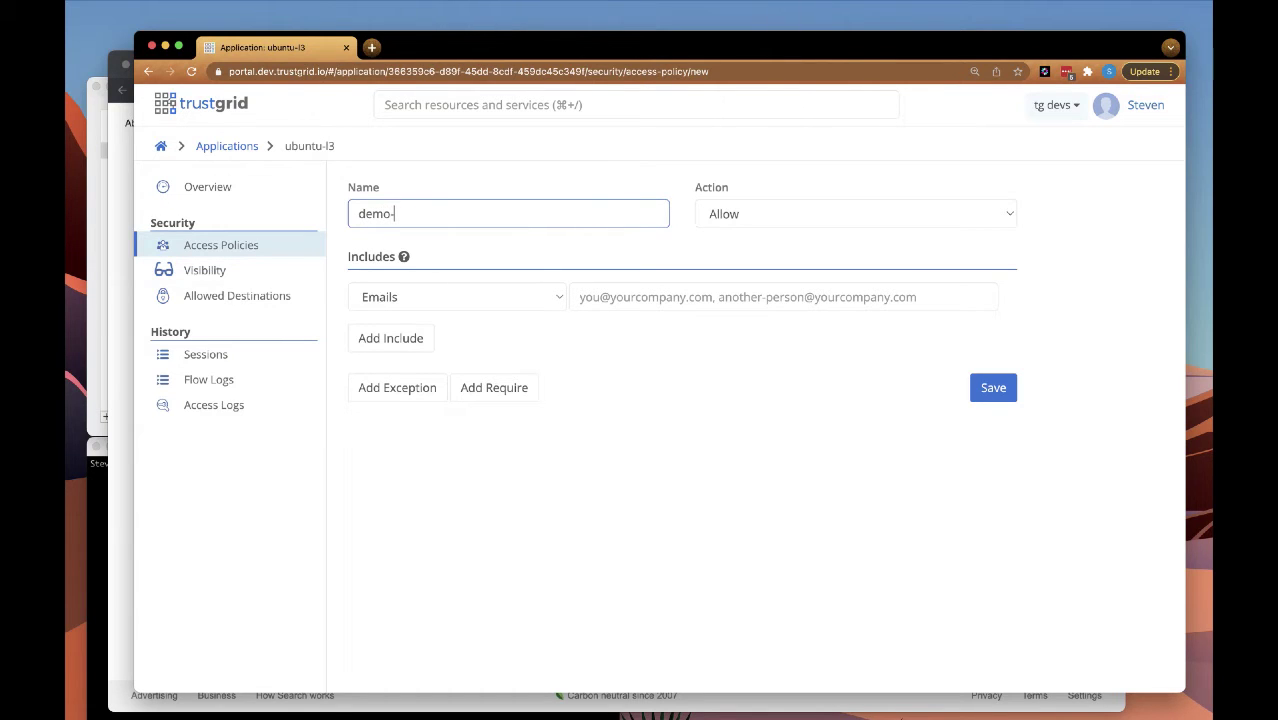
pyautogui.write('access')
# - Include the Demo IDP group in the demo-access rule and save the rule
pyautogui.click(517, 300)
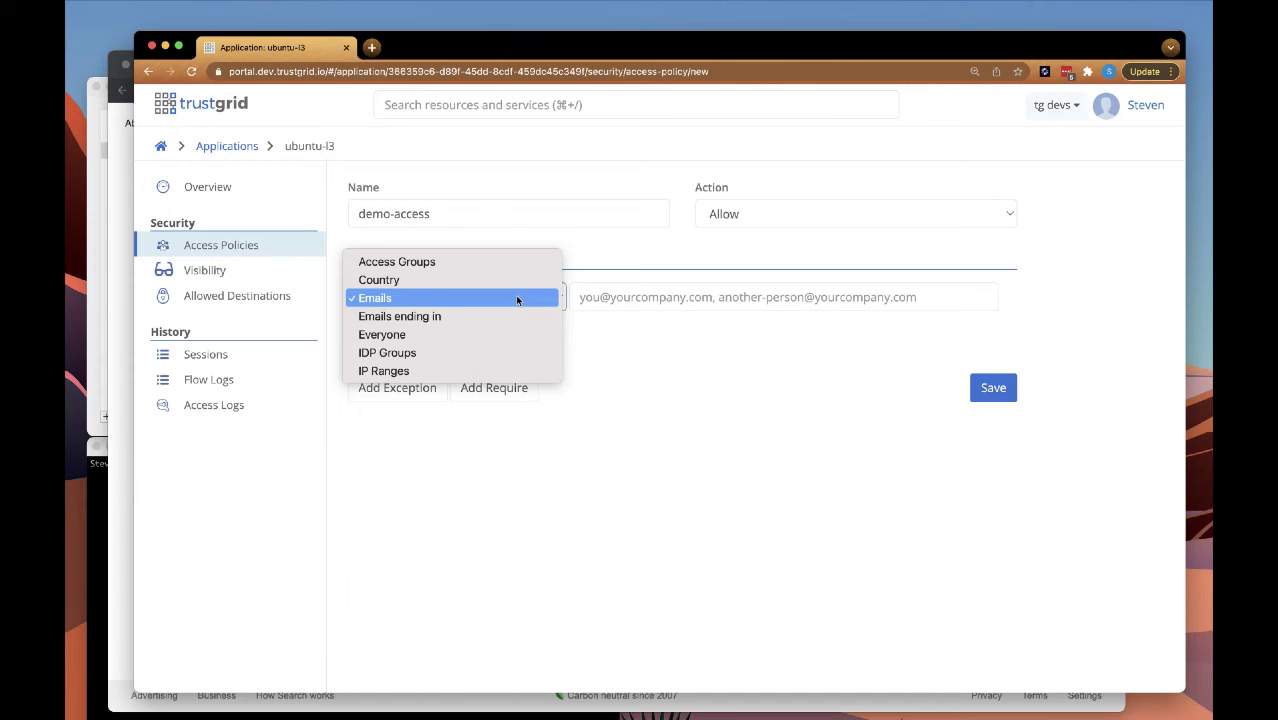
pyautogui.click(418, 354)
pyautogui.click(652, 292)
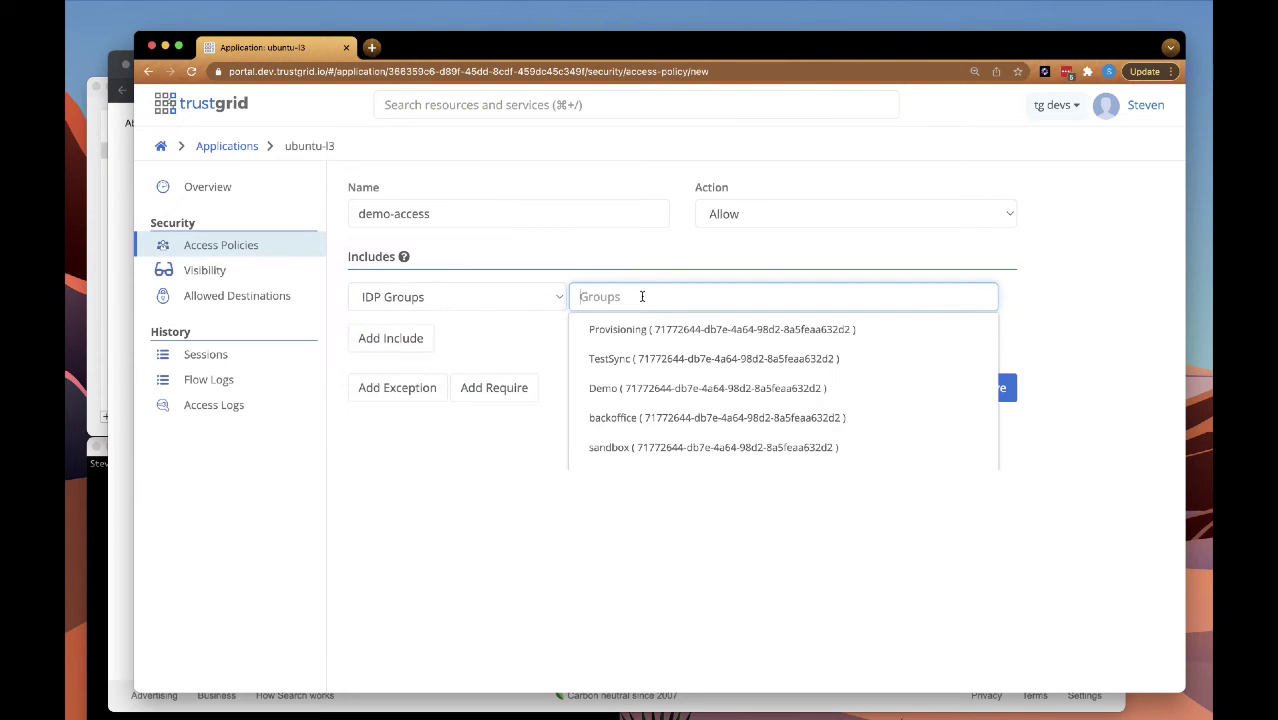
pyautogui.click(660, 388)
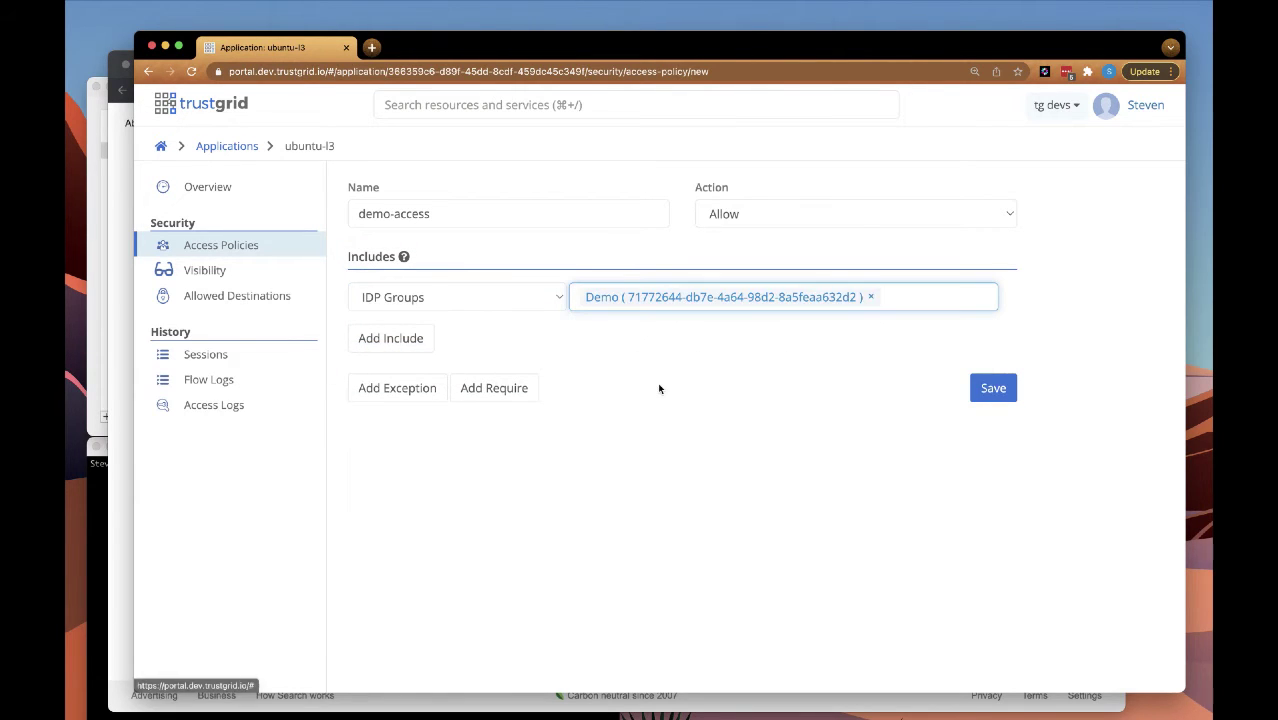
pyautogui.click(993, 390)
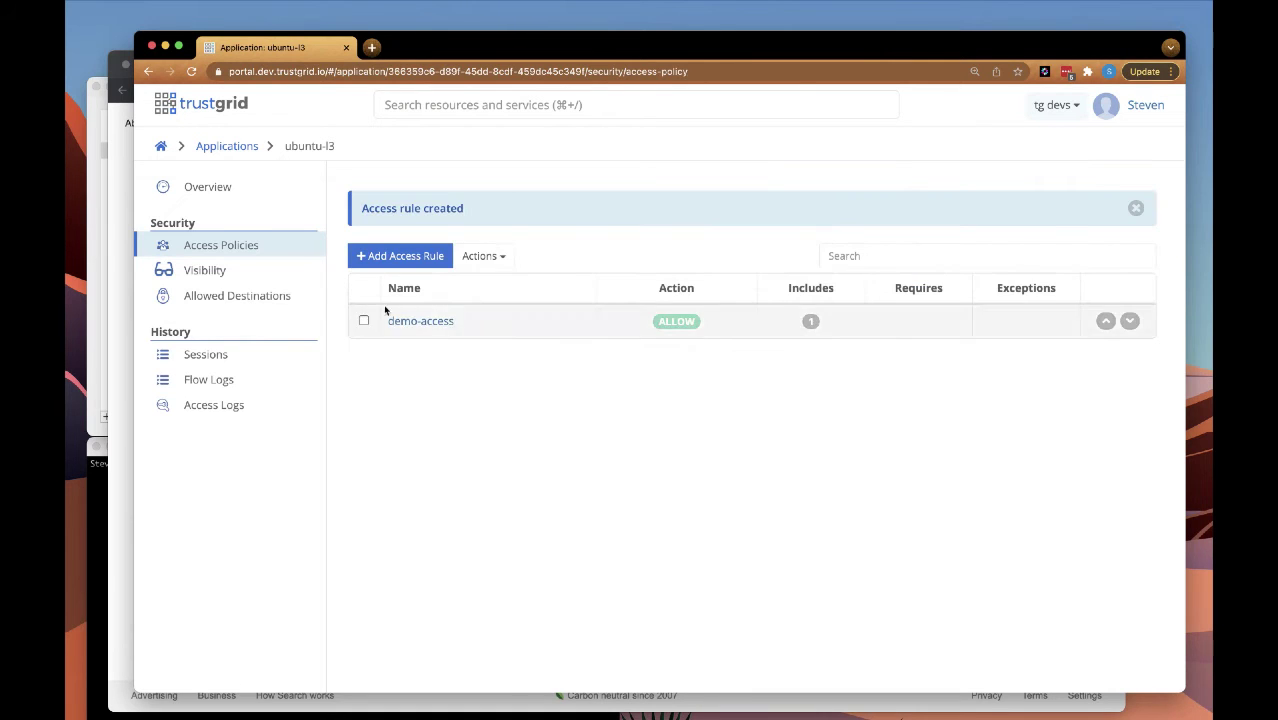
# - Make the ubuntu-l3 application visible to the Demo (Trustgrid-GSuite) group and save the visibility setting
pyautogui.click(249, 279)
pyautogui.click(386, 262)
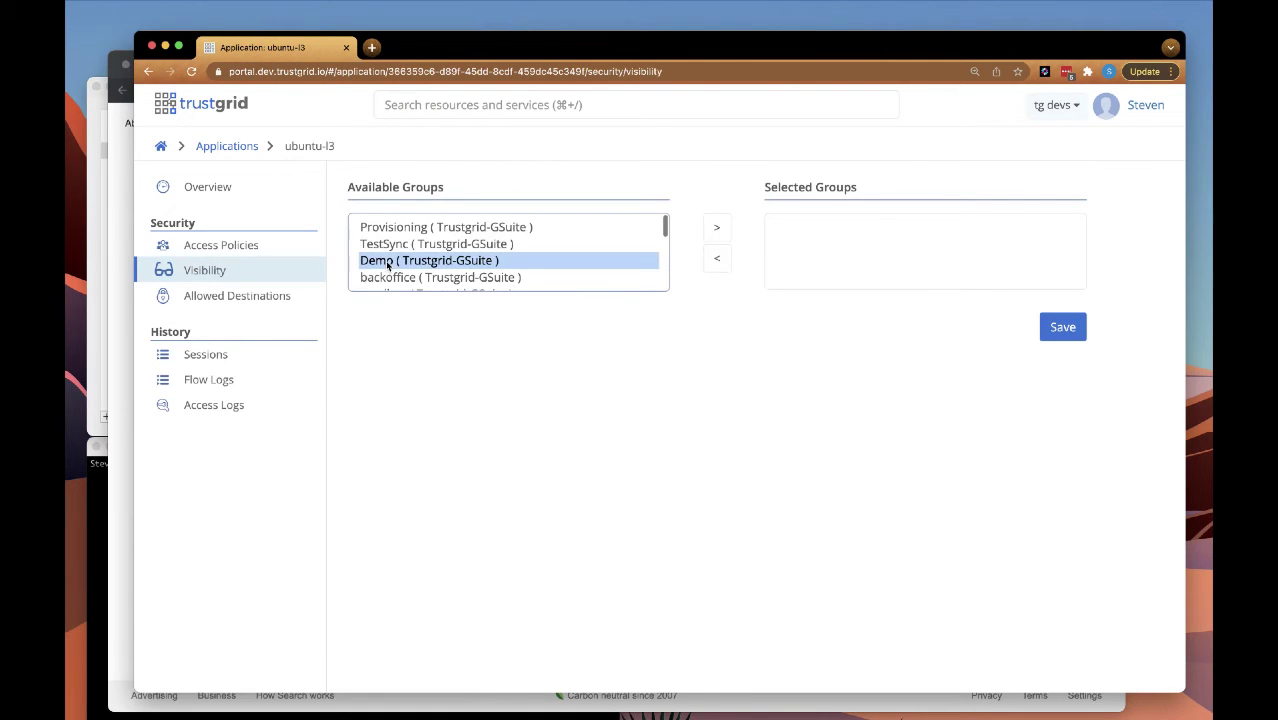
pyautogui.click(719, 227)
pyautogui.click(1062, 328)
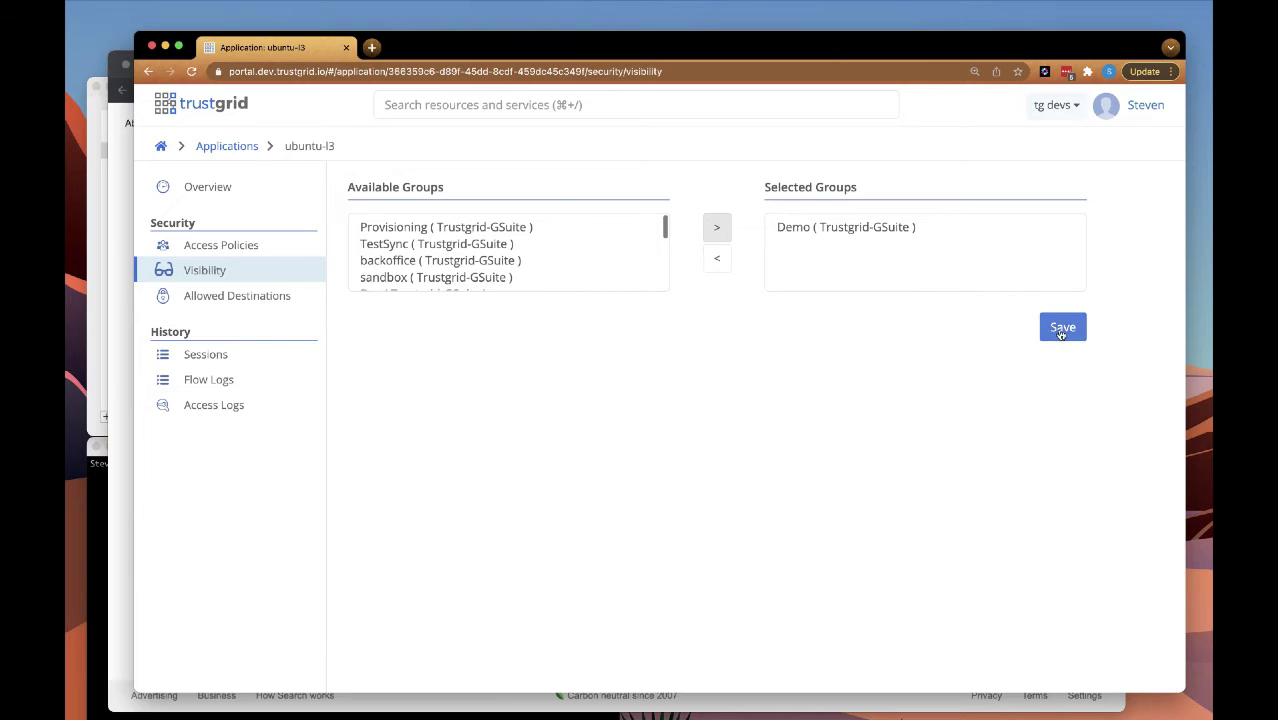
# - Start a new allowed destination for ubuntu-l3 with protocol TCP and IP block 10.0.1.5/32
pyautogui.click(246, 299)
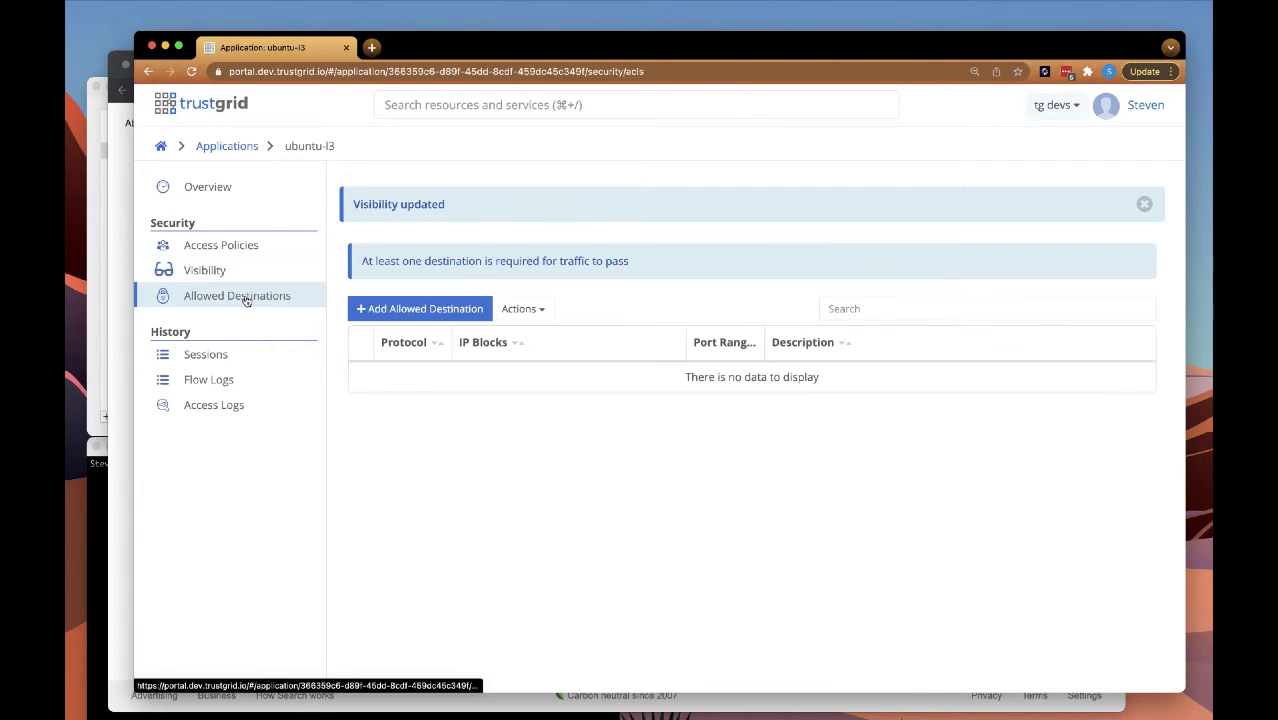
pyautogui.click(407, 310)
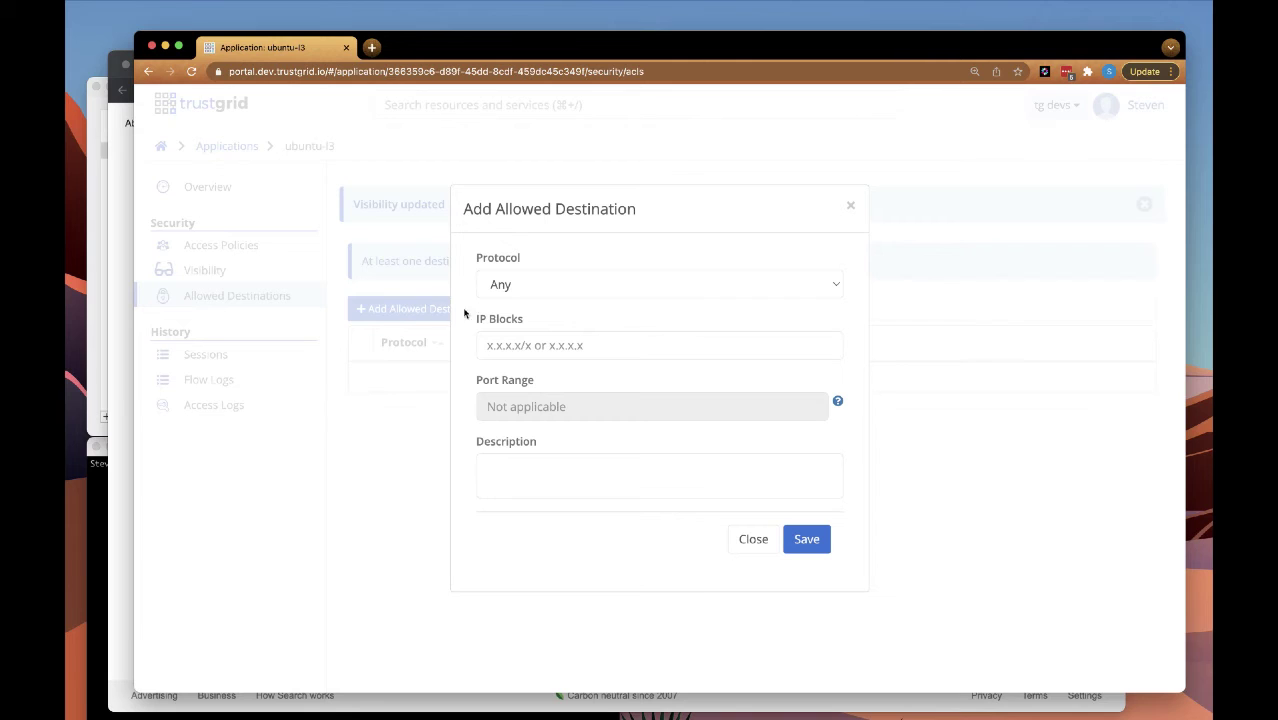
pyautogui.click(541, 288)
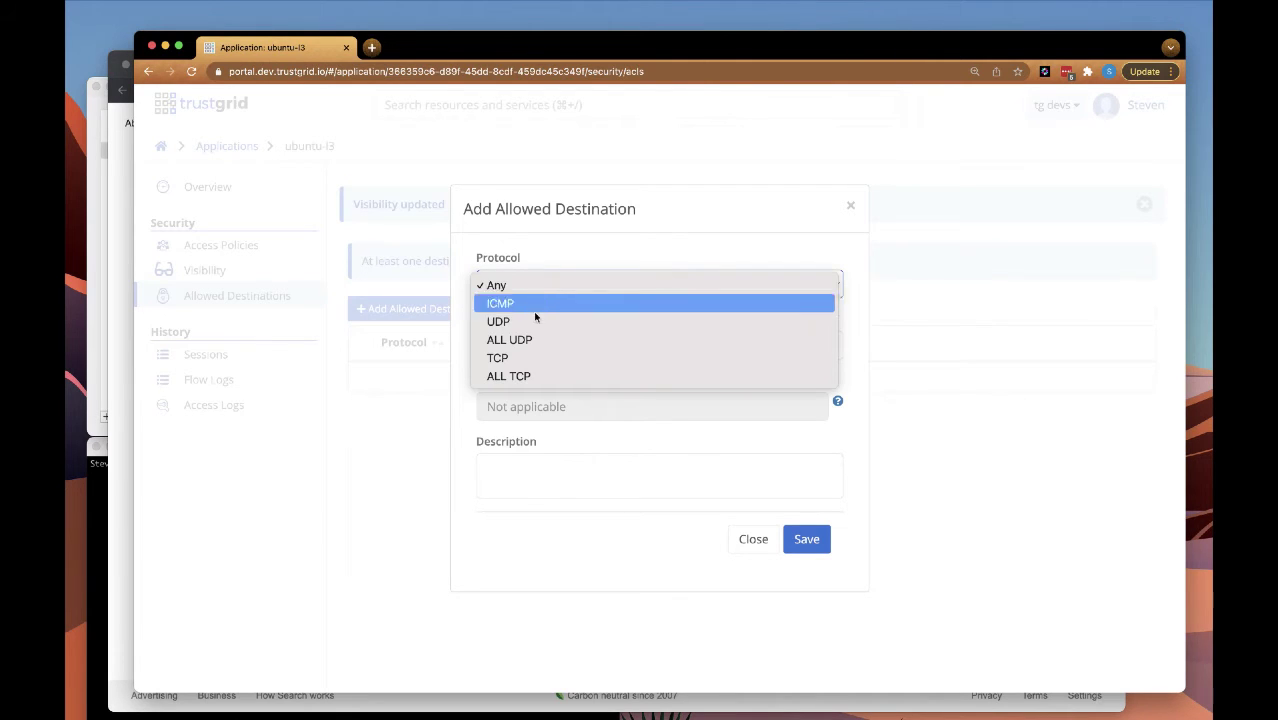
pyautogui.click(525, 357)
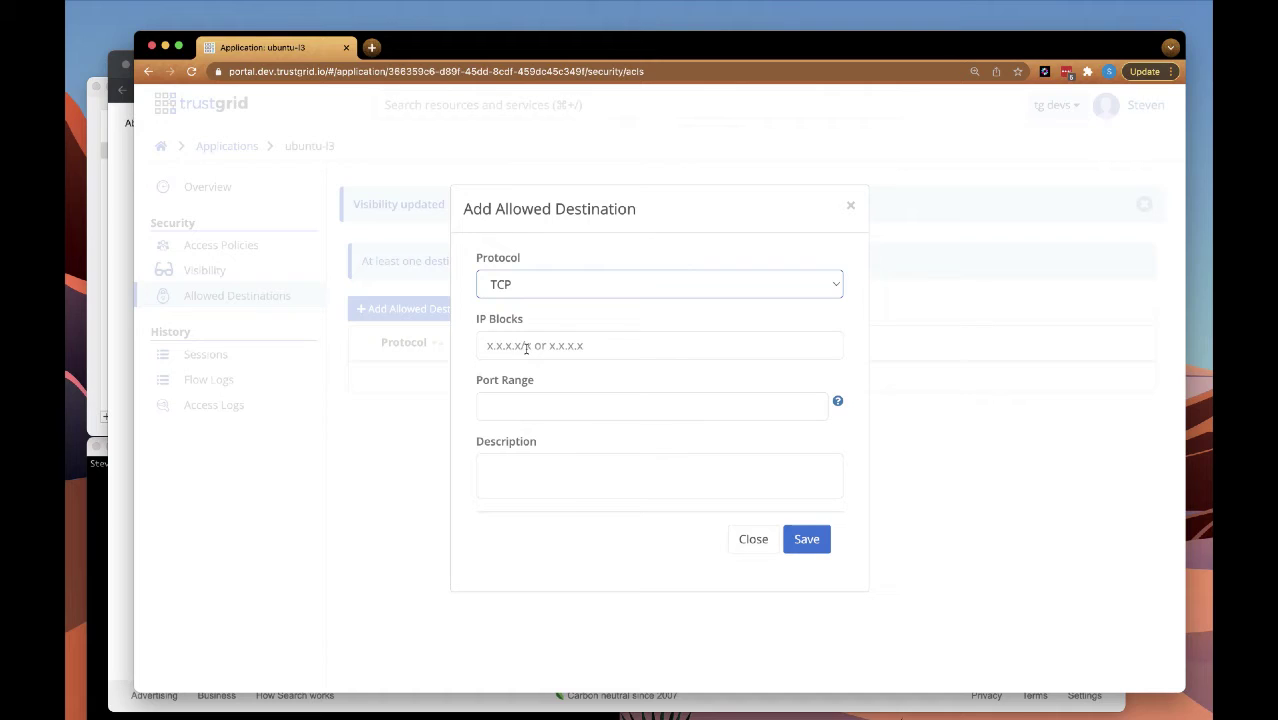
pyautogui.click(518, 347)
pyautogui.write('10.')
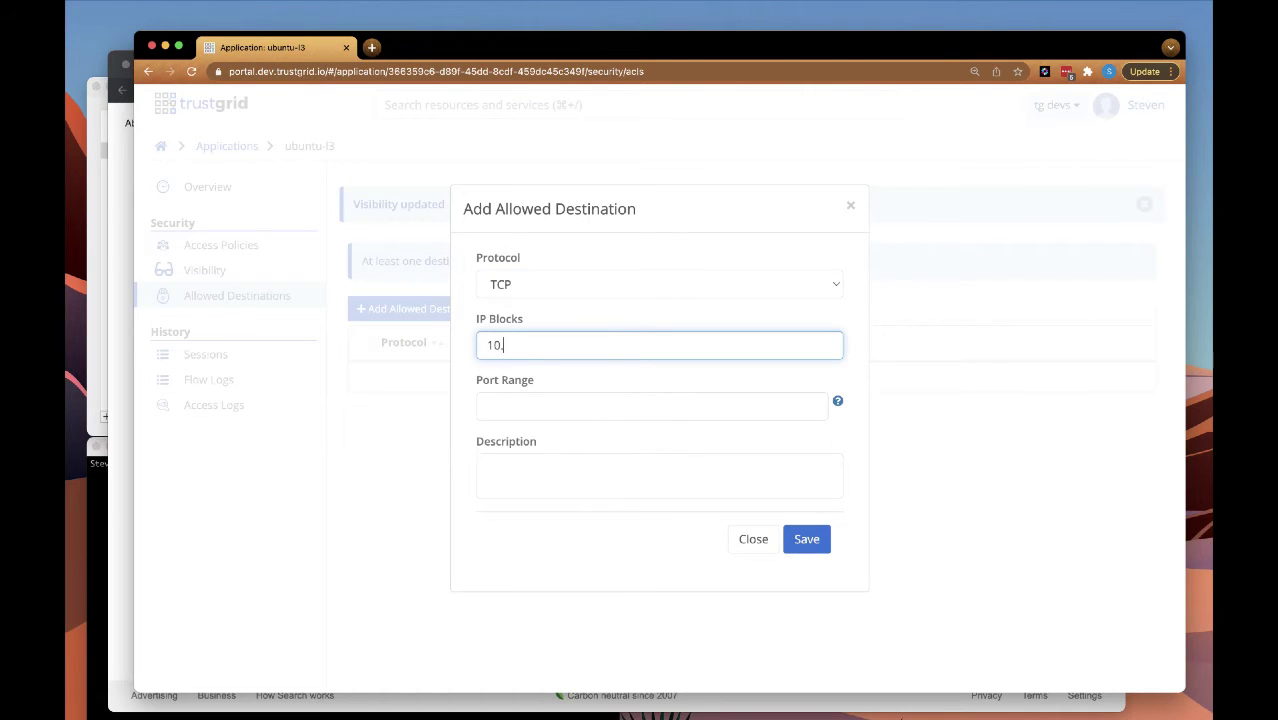
pyautogui.write('0.1.5/32')
# - Set the allowed destination's port range to 22 and description to "SSH Access", save it, and dismiss the notices
pyautogui.click(507, 408)
pyautogui.write('22')
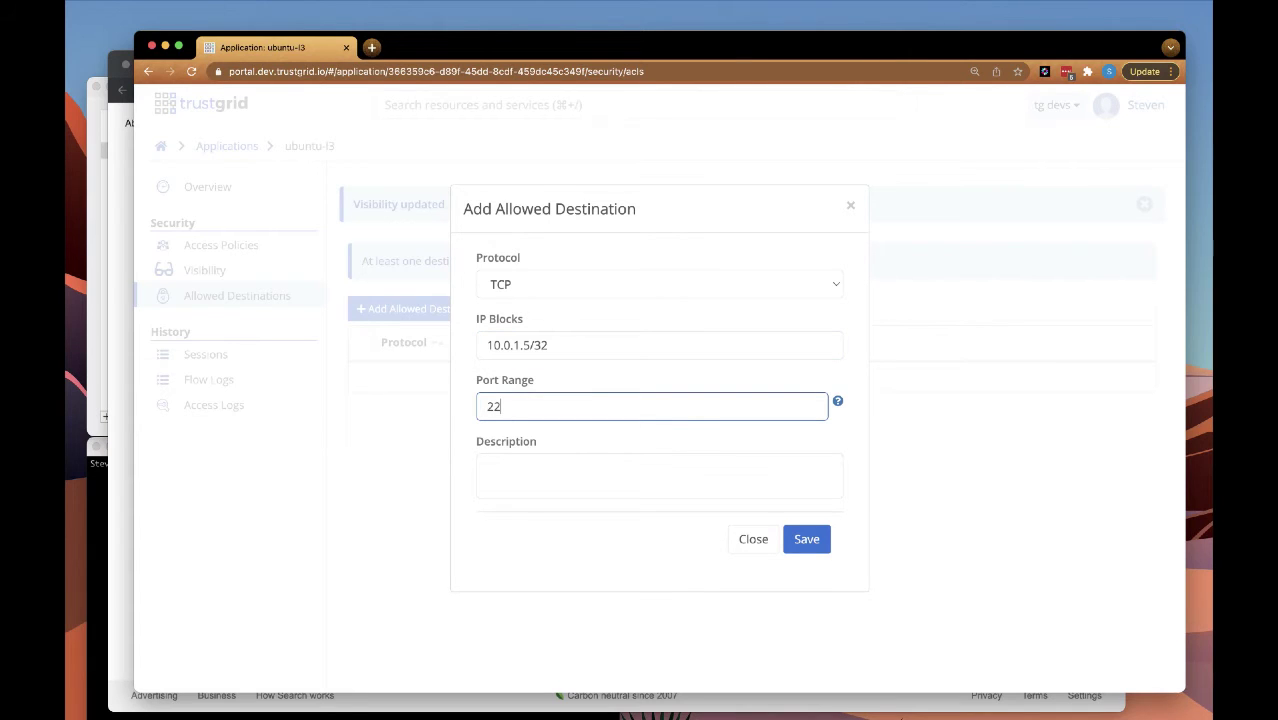
pyautogui.click(521, 467)
pyautogui.write('SSH Access')
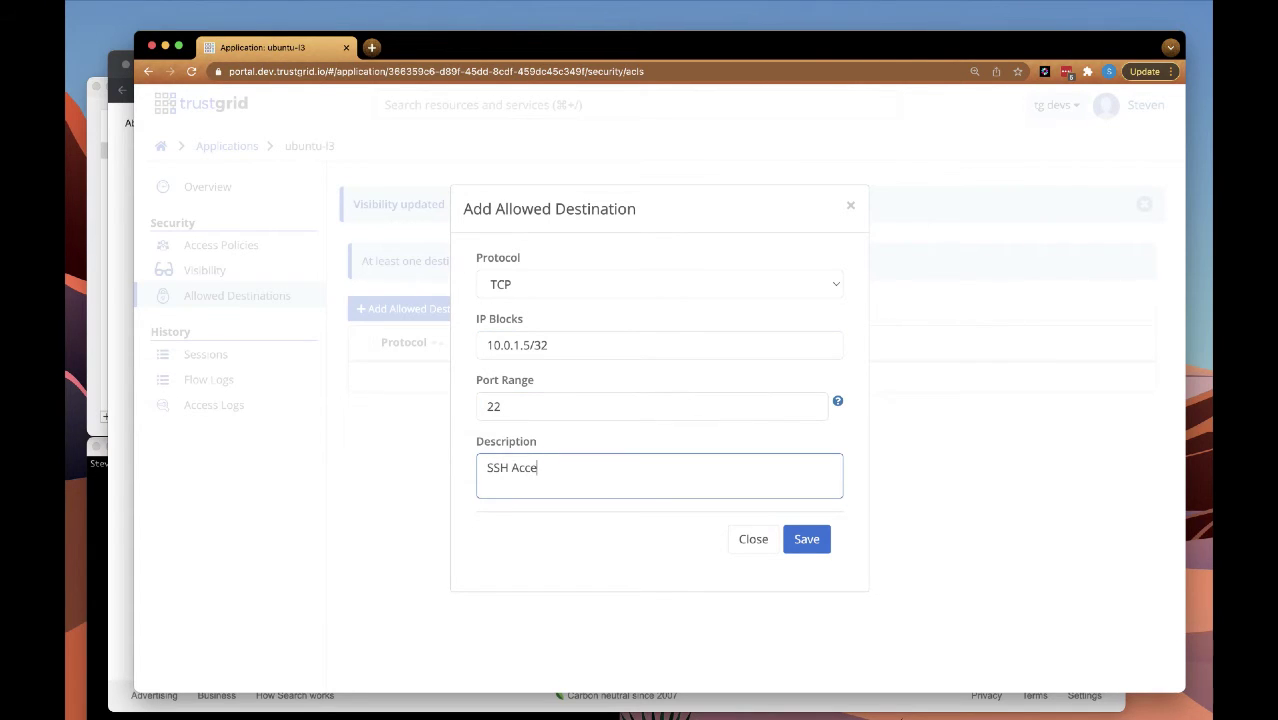
pyautogui.click(818, 550)
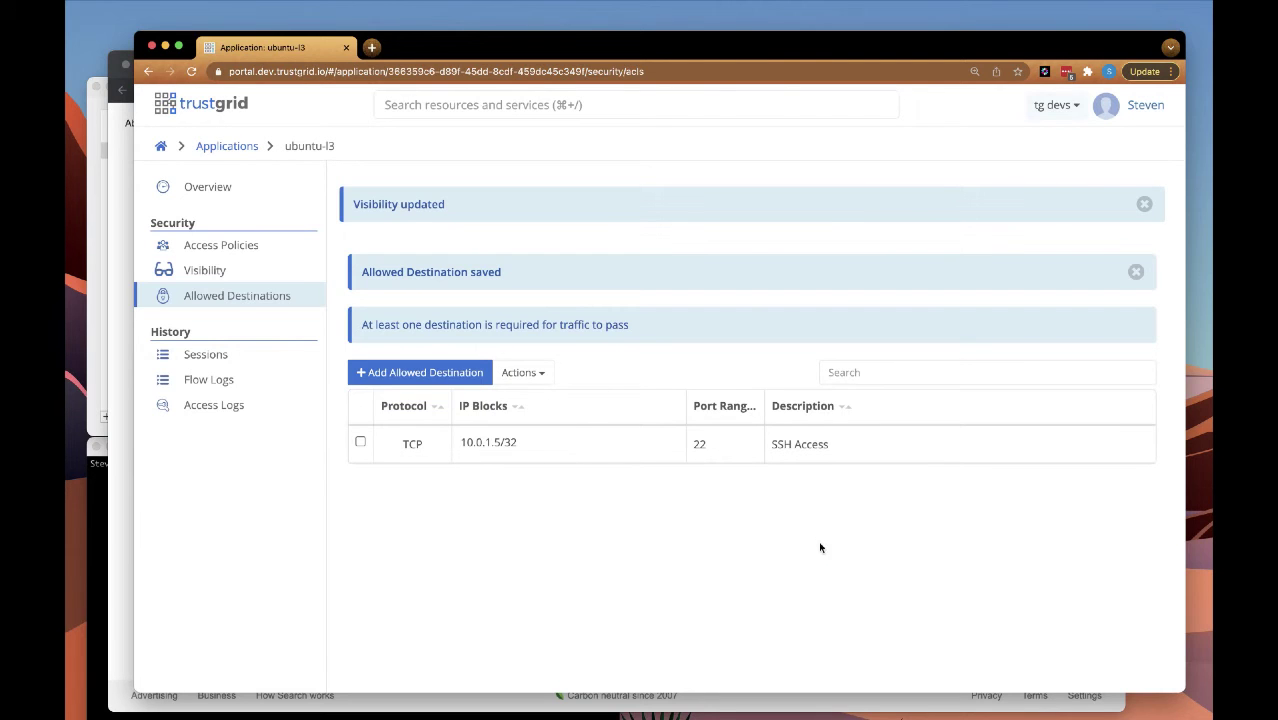
pyautogui.click(1144, 204)
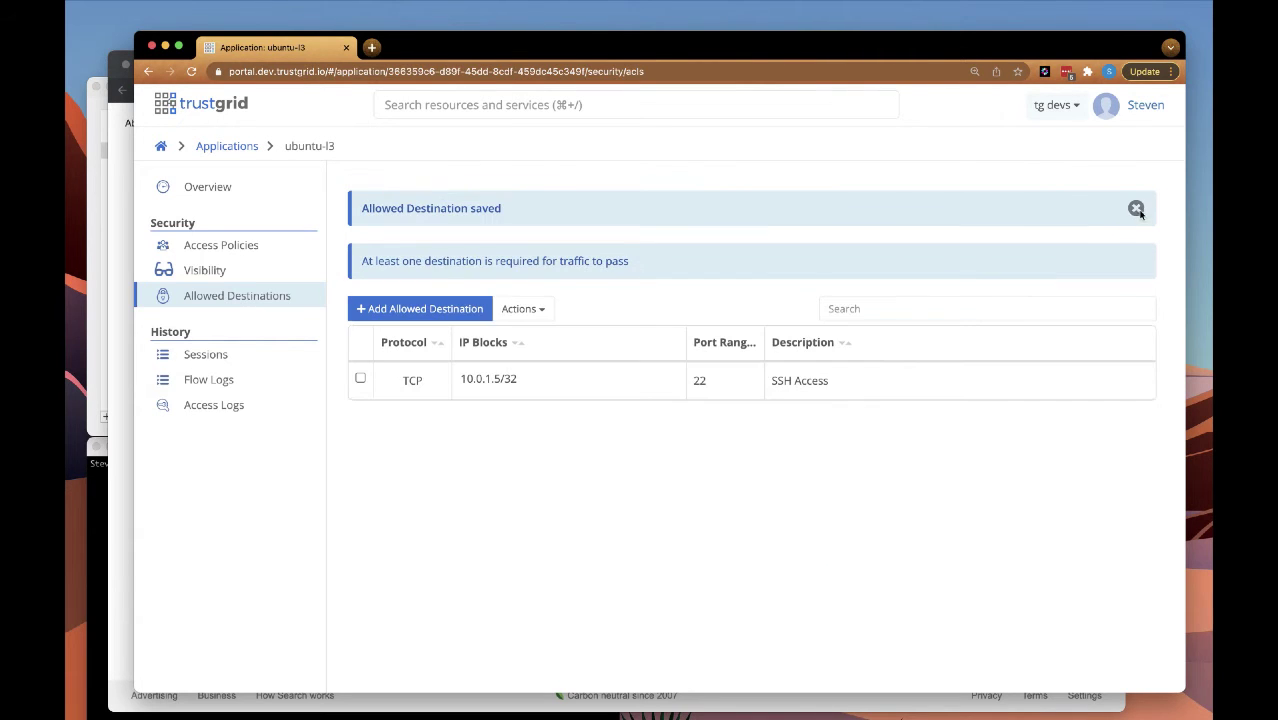
pyautogui.click(1136, 208)
# - Add an ICMP allowed destination for IP block 10.0.1.5/32 described as "Ping access", and dismiss the save notice
pyautogui.click(428, 247)
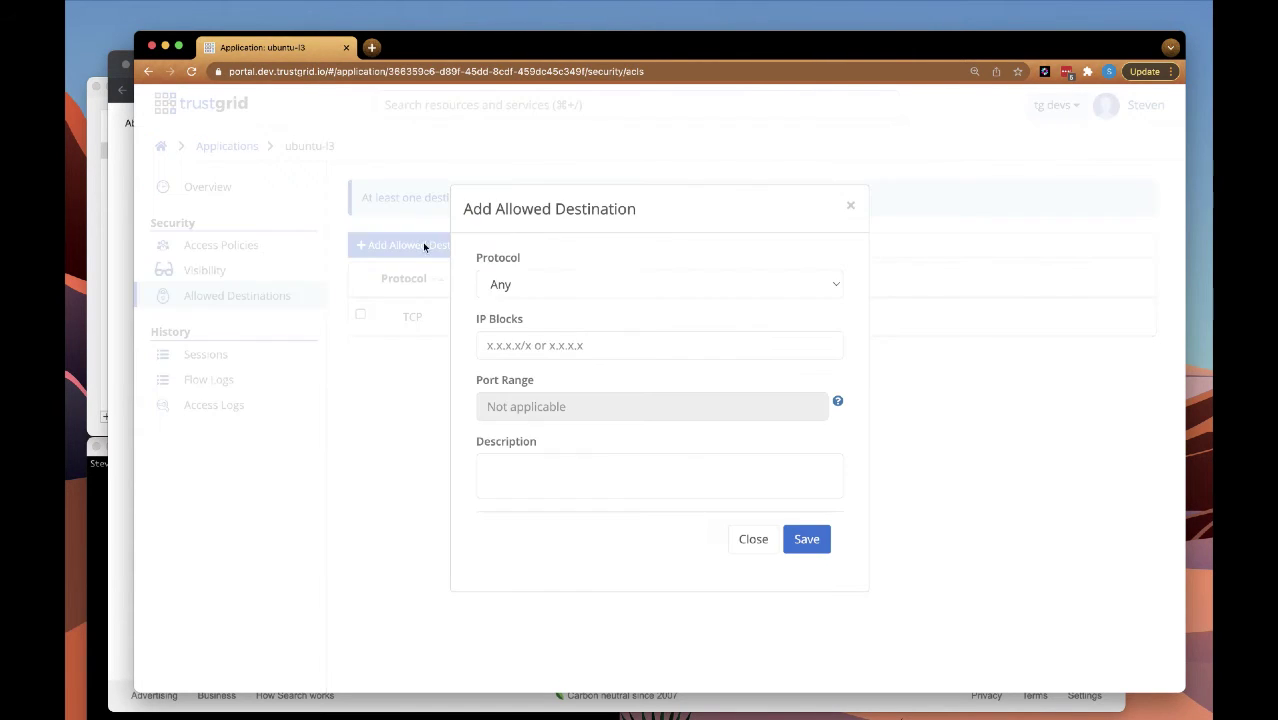
pyautogui.click(518, 288)
pyautogui.click(514, 303)
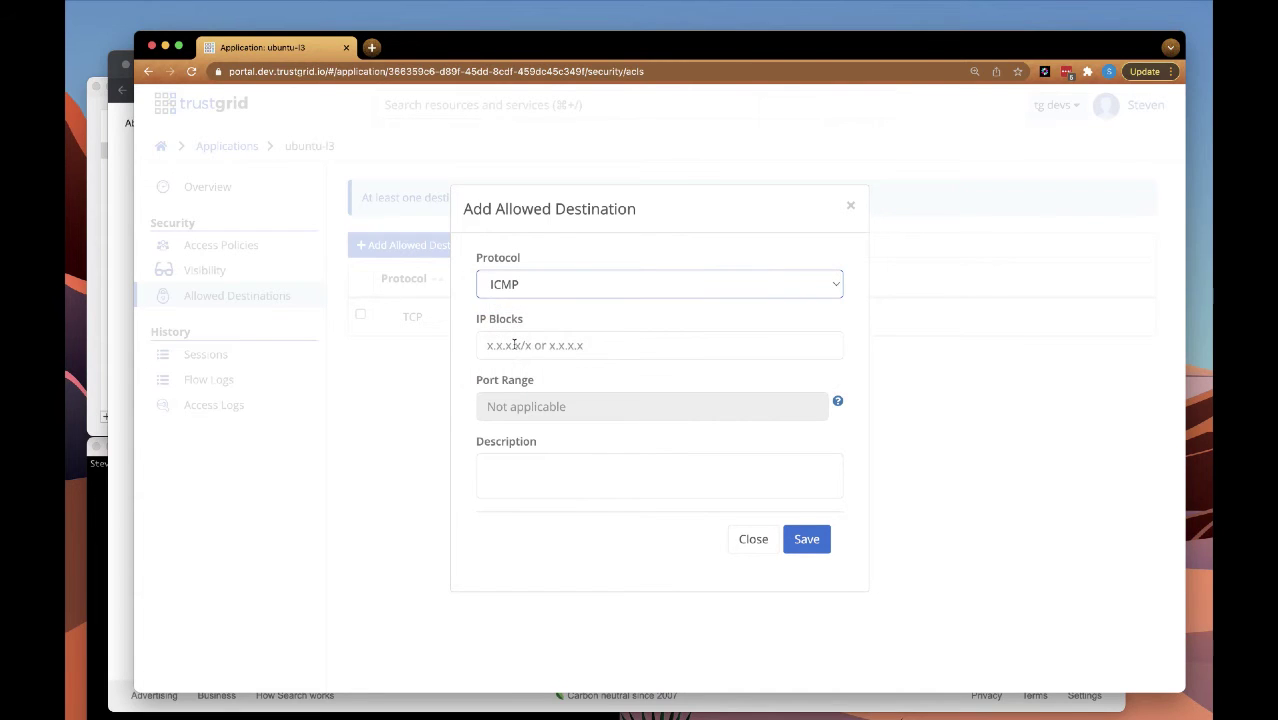
pyautogui.click(505, 344)
pyautogui.write('10.0.1.5/32')
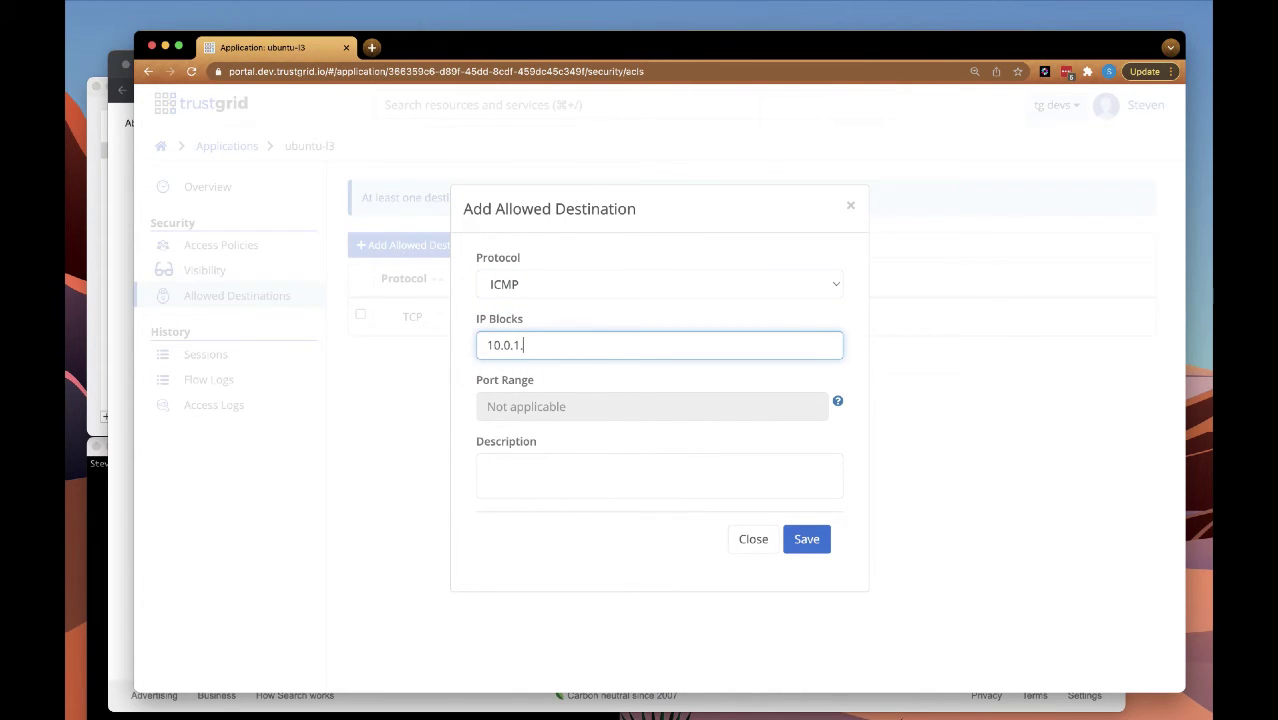
pyautogui.click(485, 472)
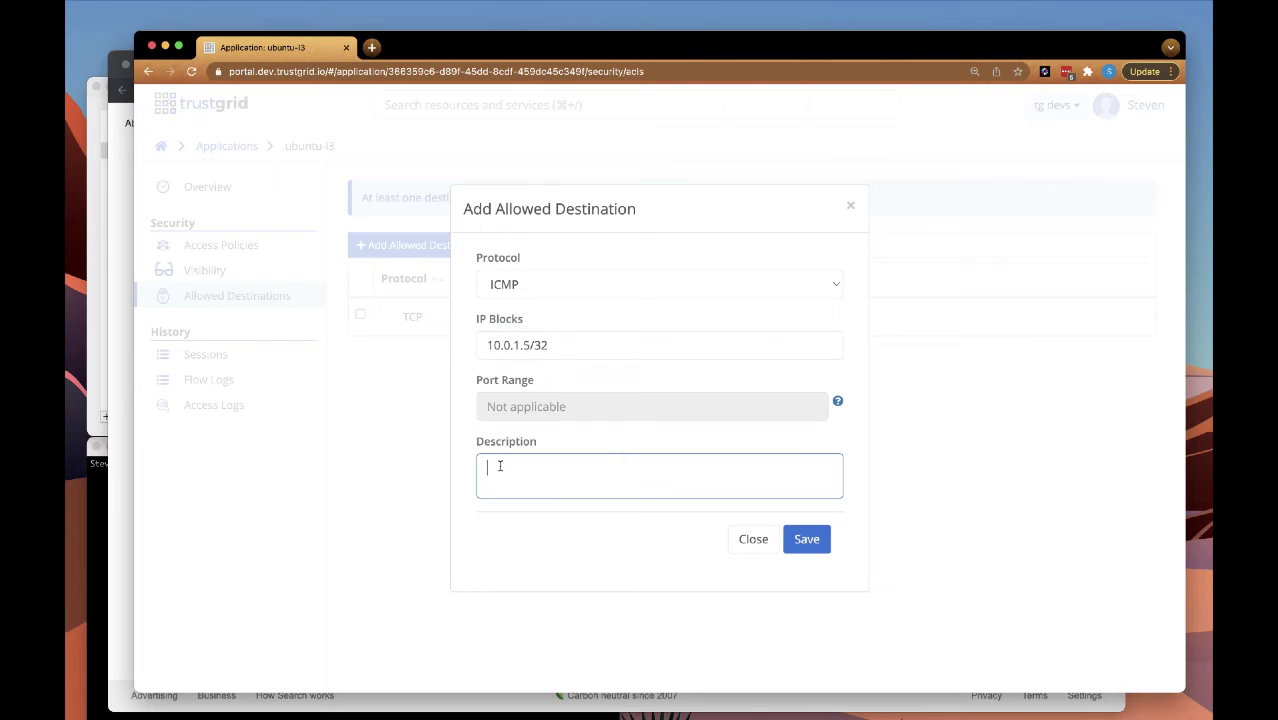
pyautogui.write('Ping access')
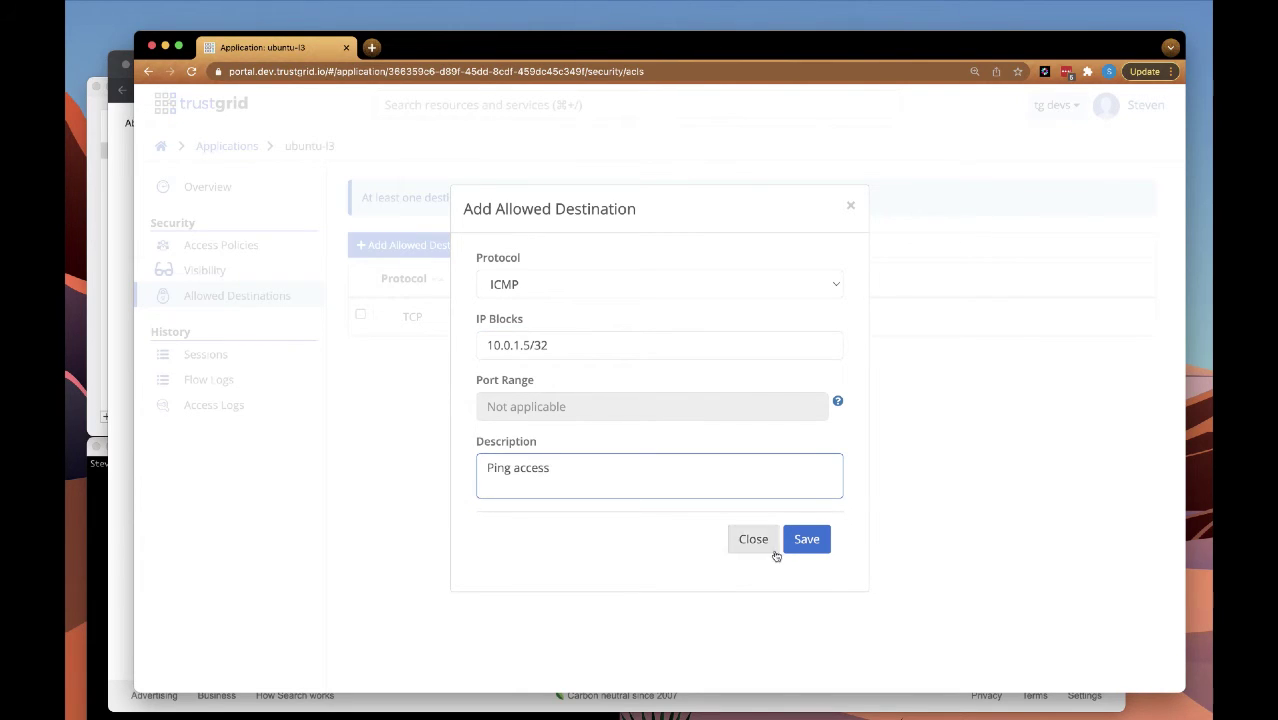
pyautogui.click(806, 539)
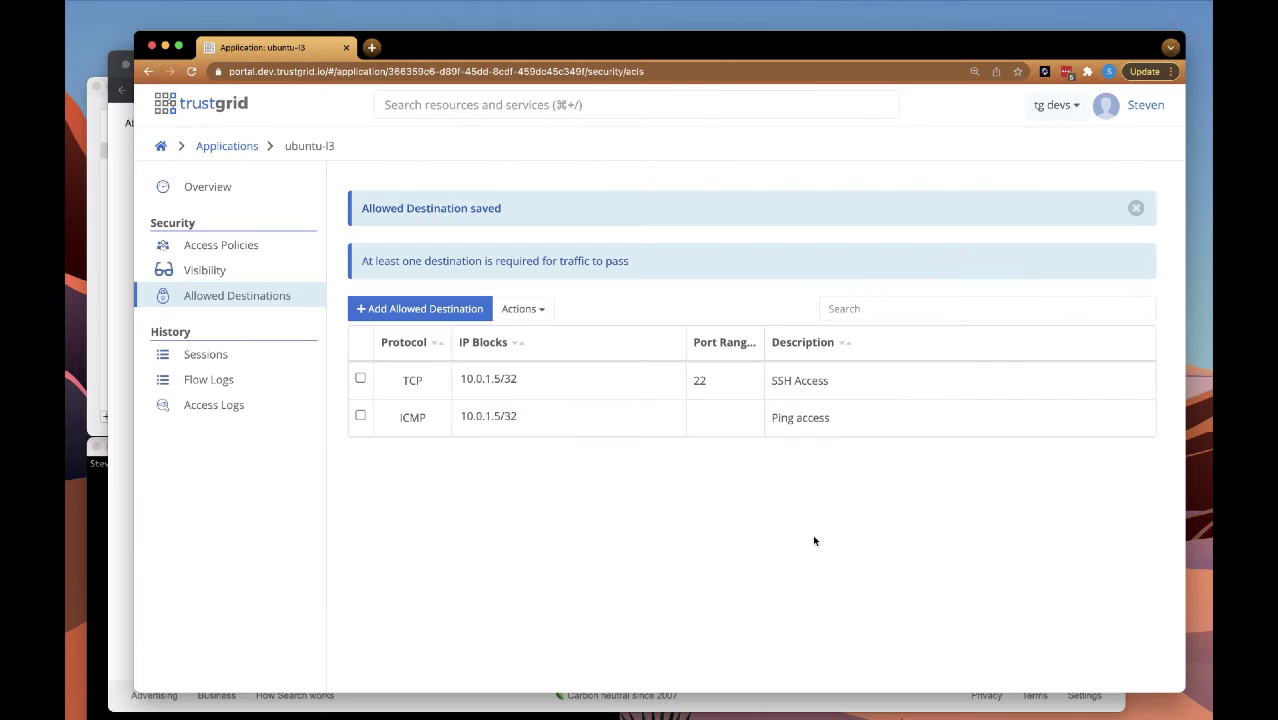
pyautogui.click(1136, 208)
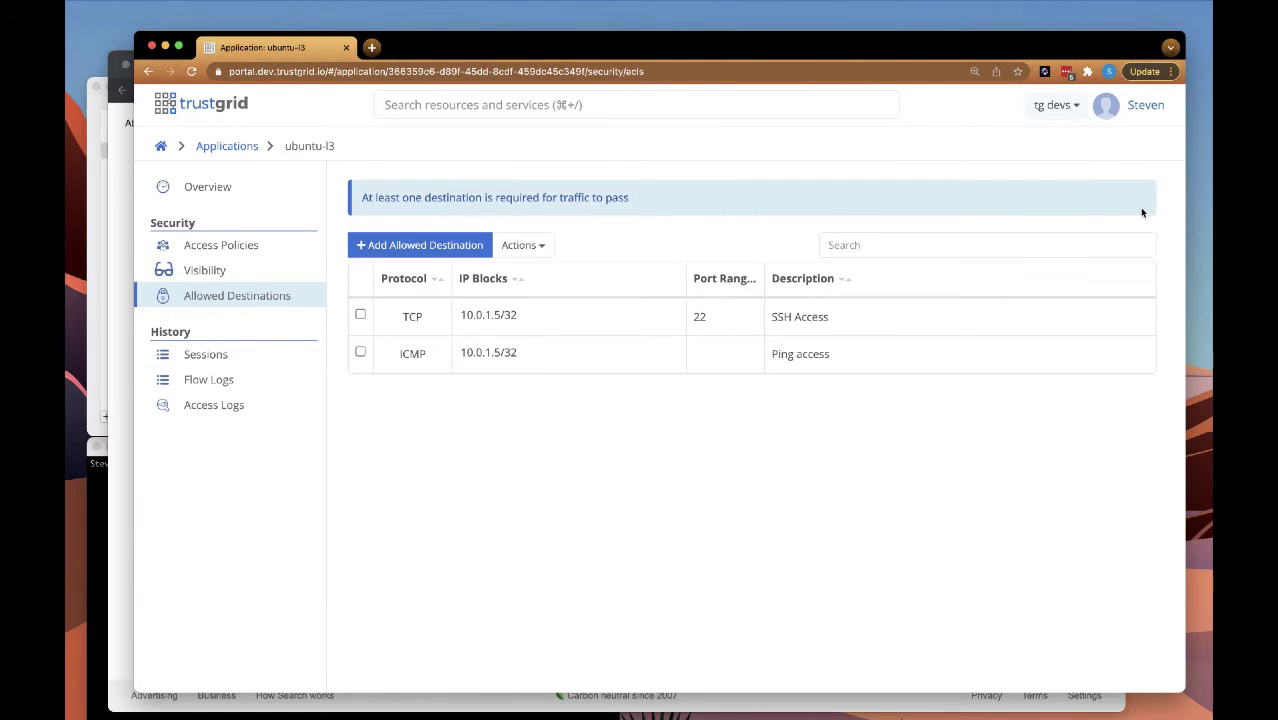
# - Switch to the incognito browser window, load devs.dev.trustgrid.io/apps/, and sign in with the demo Google account and its password
pyautogui.click(123, 373)
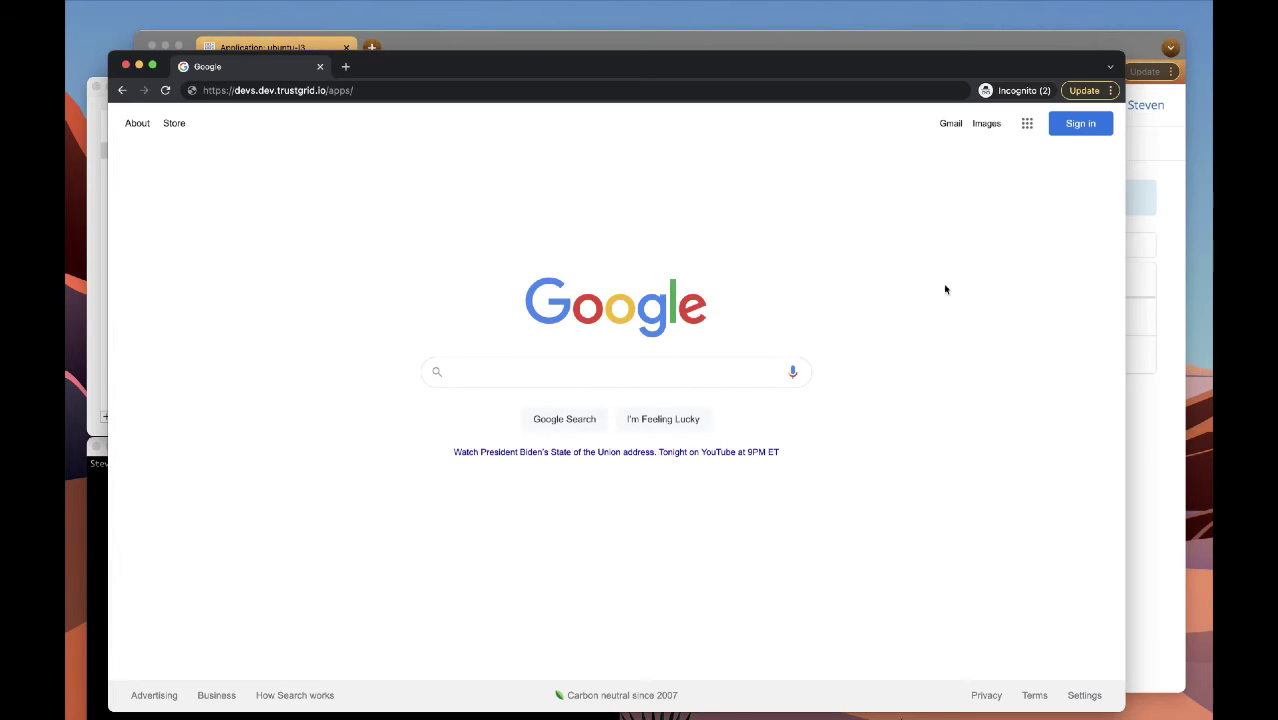
pyautogui.click(376, 88)
pyautogui.click(375, 90)
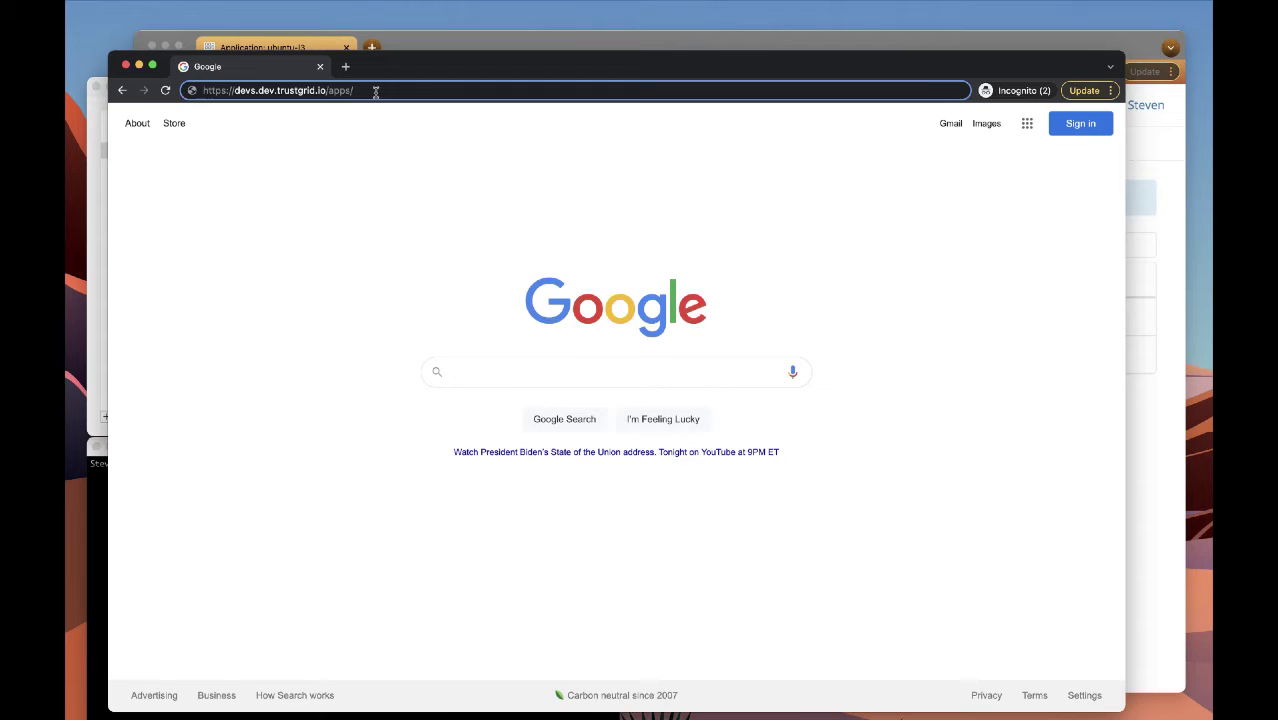
pyautogui.press('Return')
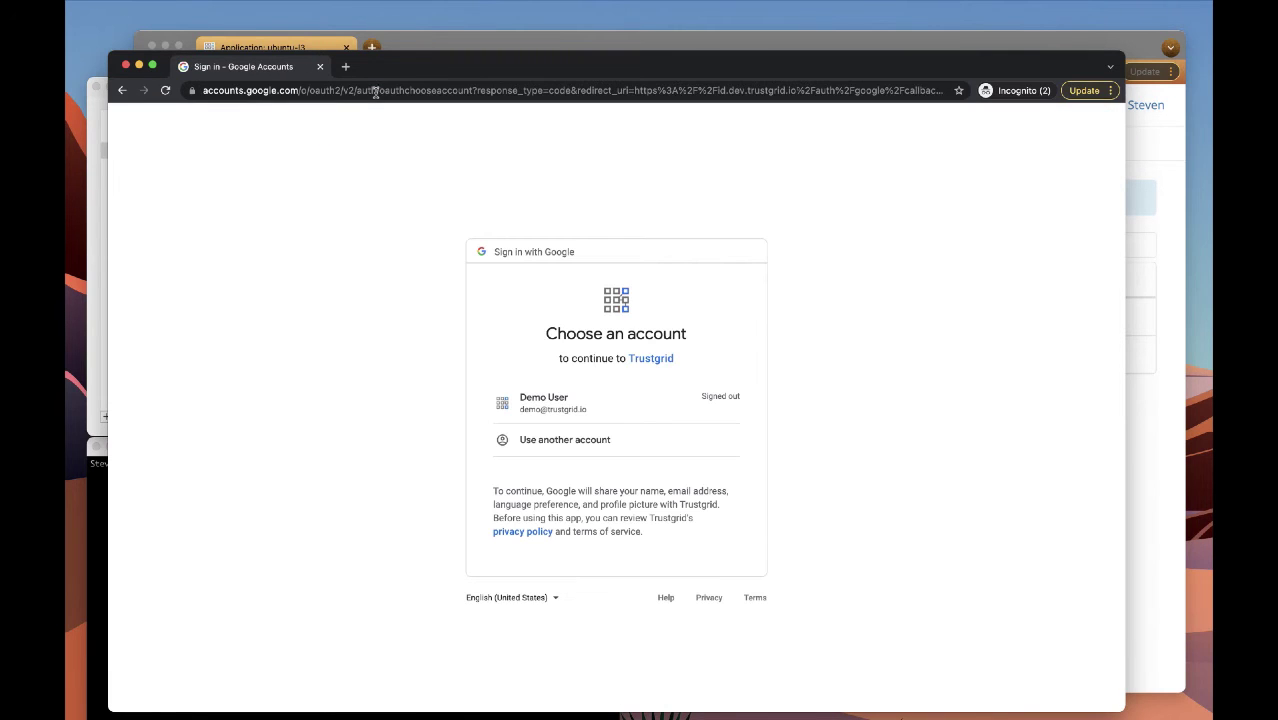
pyautogui.click(562, 404)
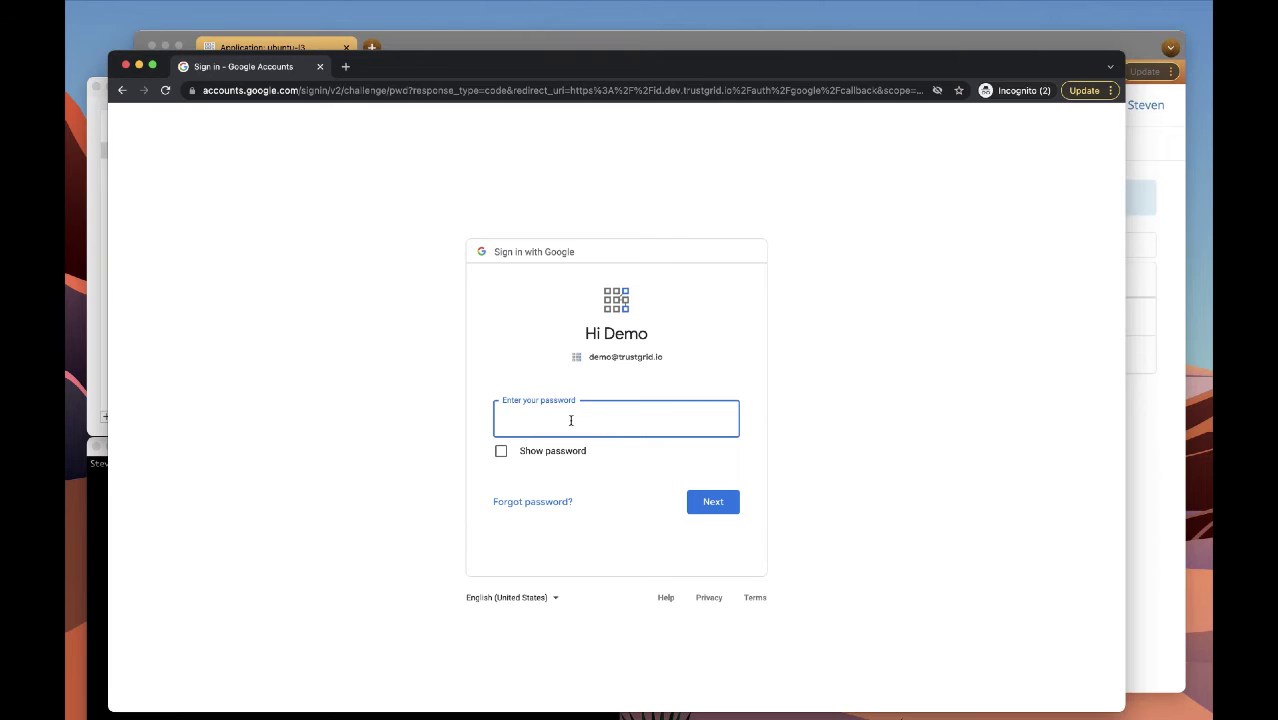
pyautogui.write('•••••••••')
pyautogui.click(729, 507)
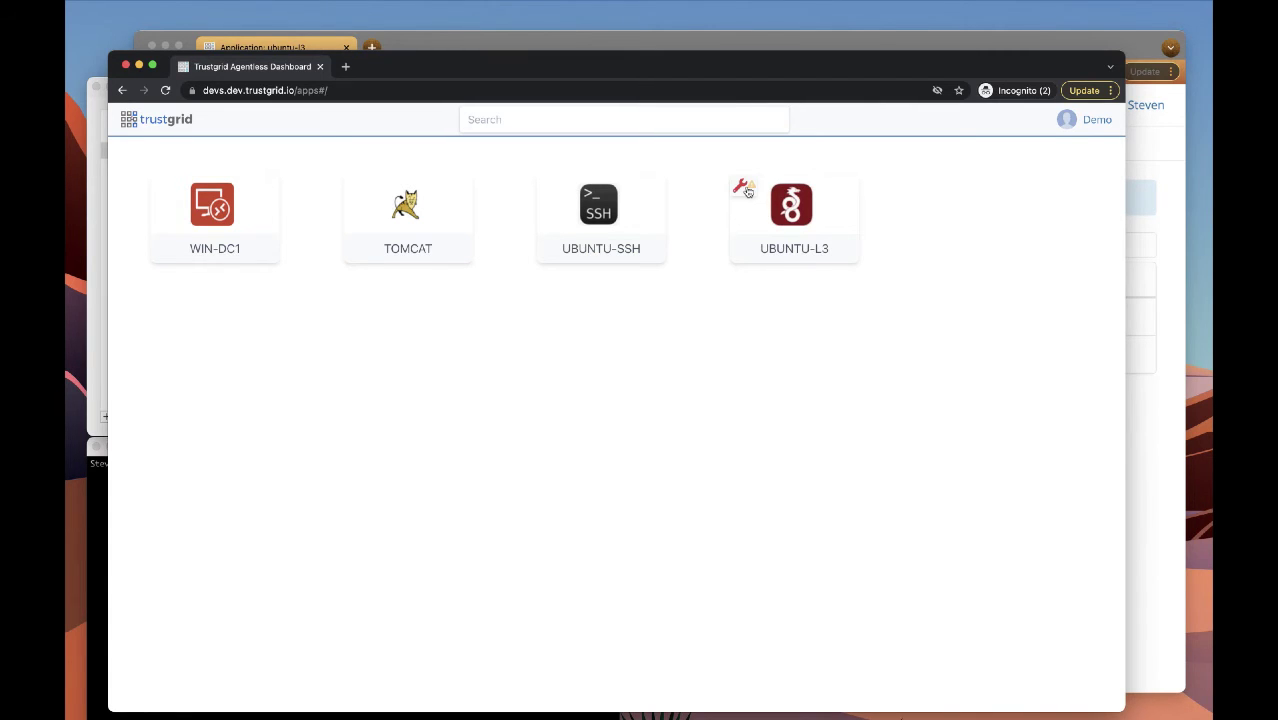
# - Configure the UBUNTU-L3 app with the public key copied from the ubuntu-l3 tunnel in WireGuard, save it, and dismiss the notice
pyautogui.click(745, 189)
pyautogui.click(525, 419)
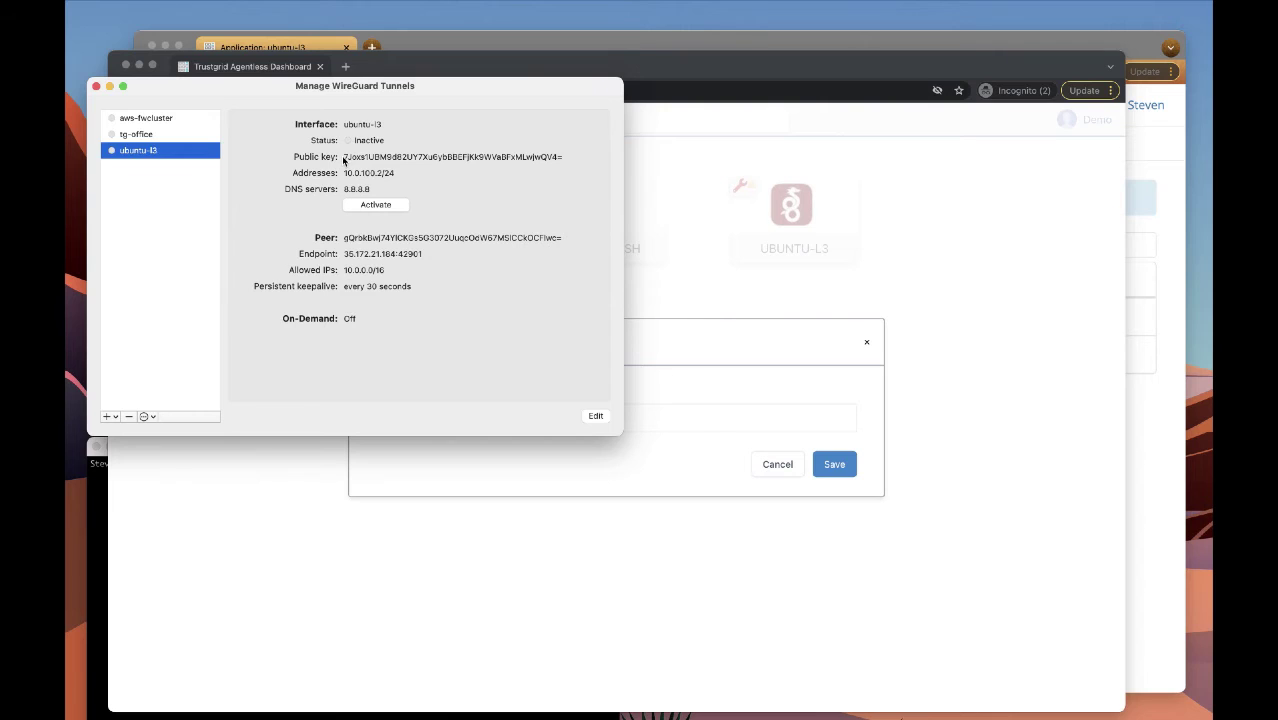
pyautogui.click(344, 160)
pyautogui.moveTo(344, 160); pyautogui.dragTo(573, 158)
pyautogui.press('super+c')
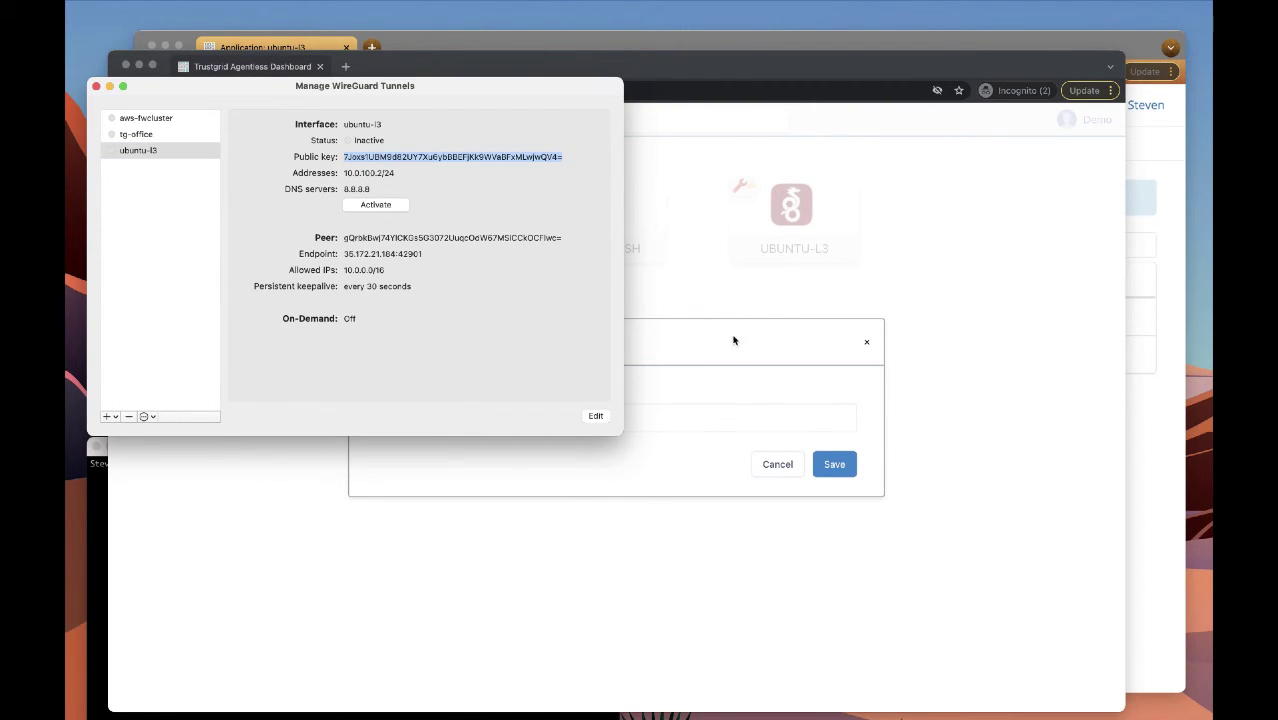
pyautogui.click(705, 352)
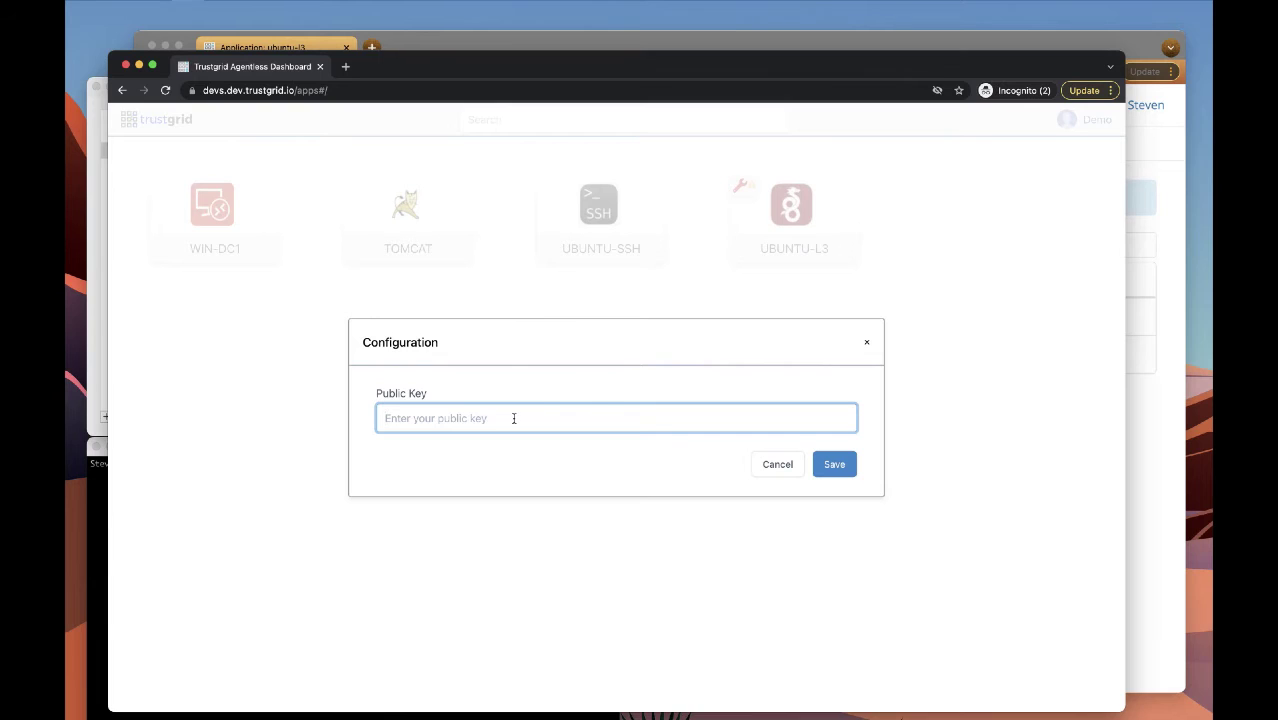
pyautogui.press('super+v')
pyautogui.click(842, 466)
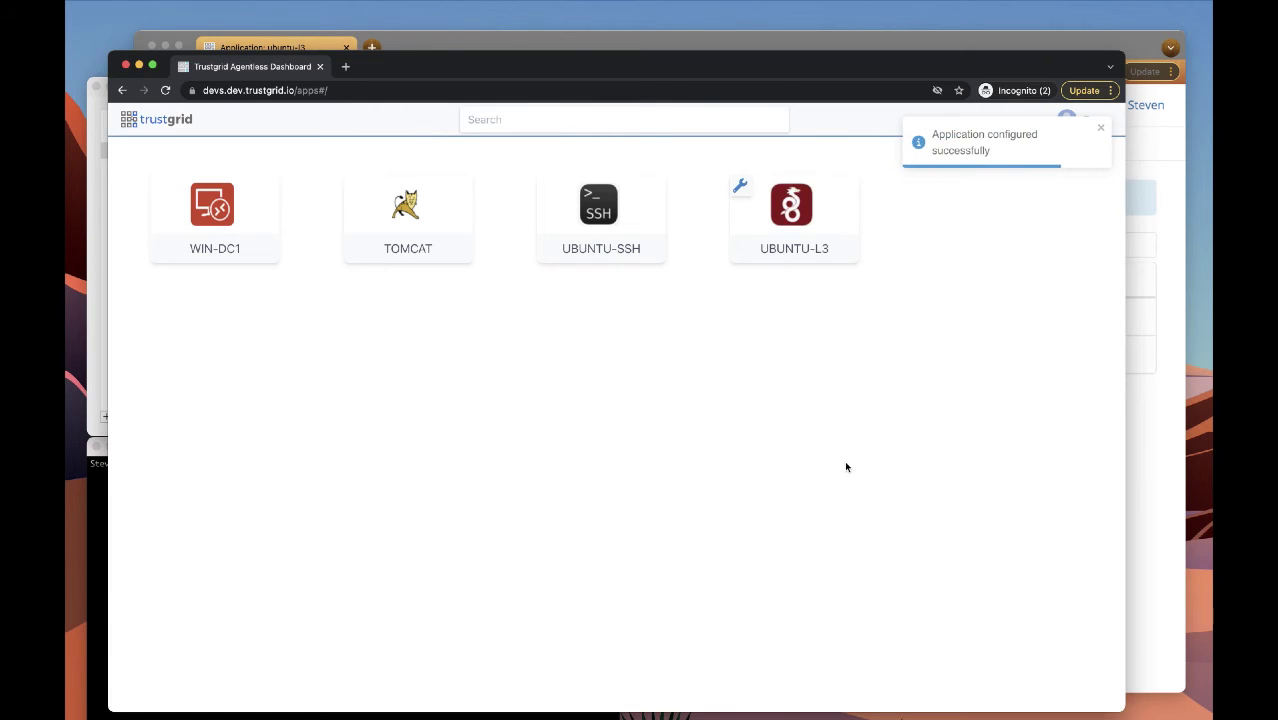
pyautogui.click(1104, 130)
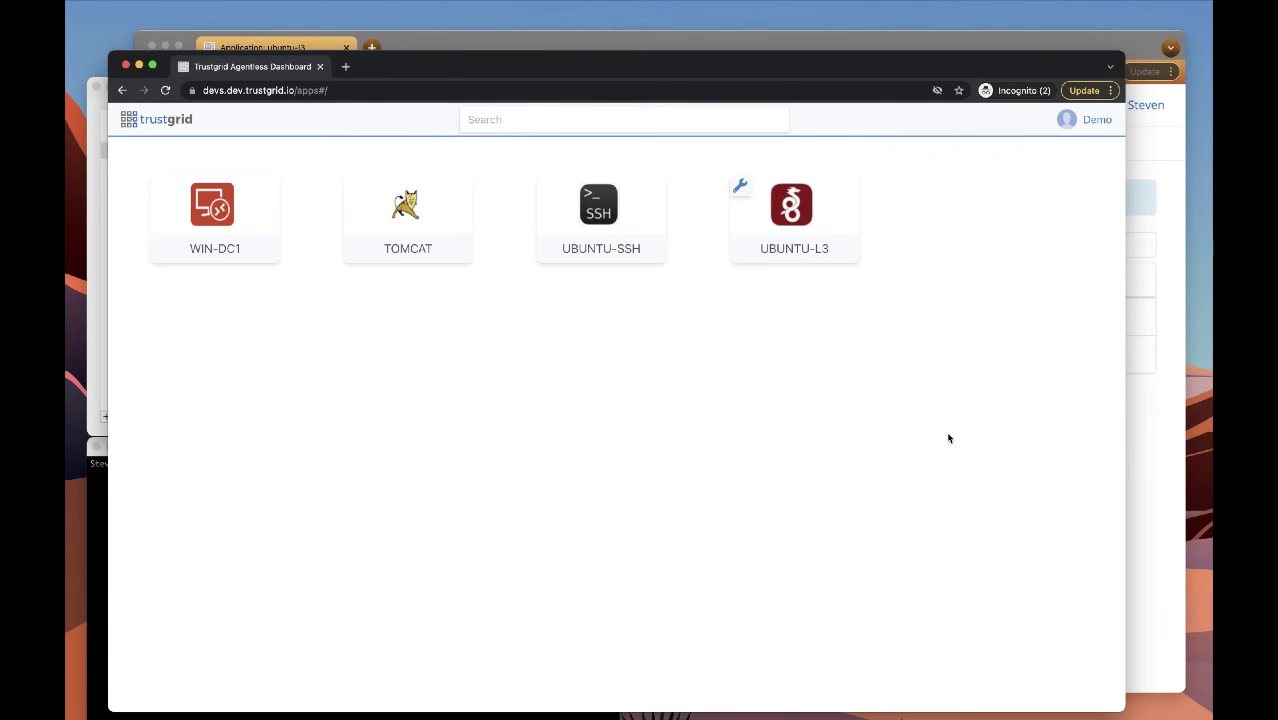
# - Launch the UBUNTU-SSH app and log in with the prefilled username and the account password
pyautogui.click(597, 211)
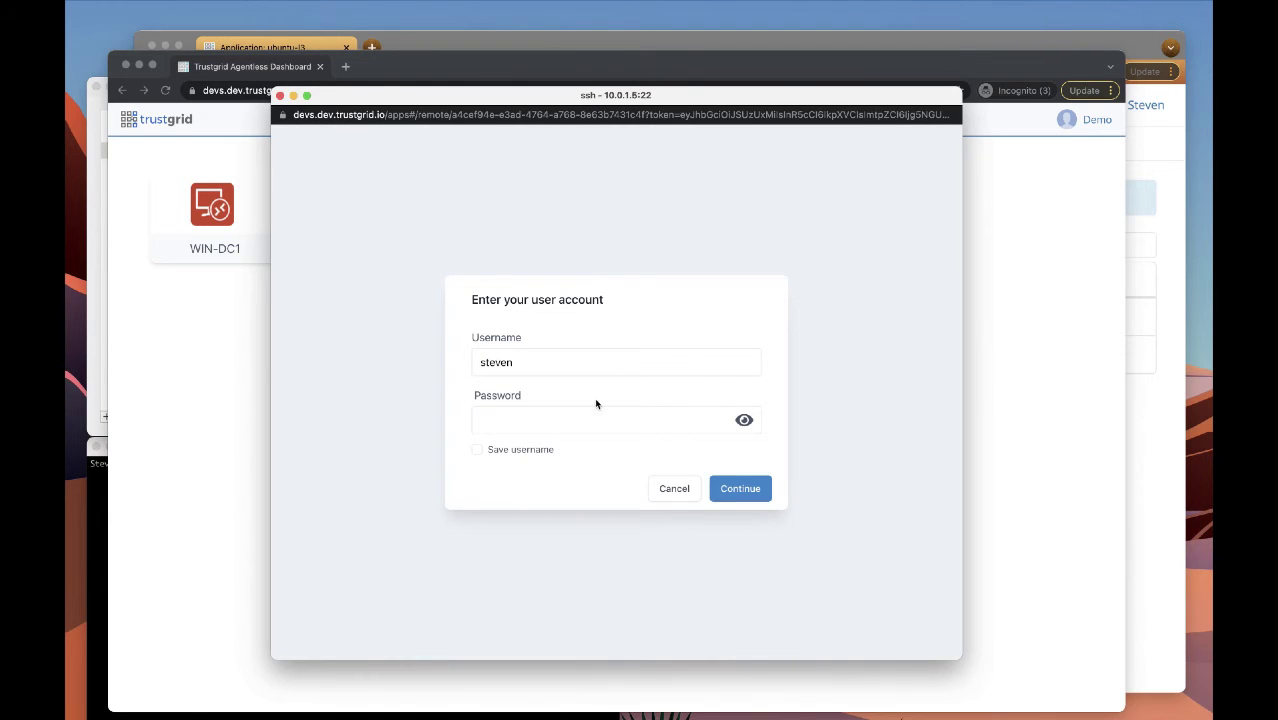
pyautogui.click(573, 425)
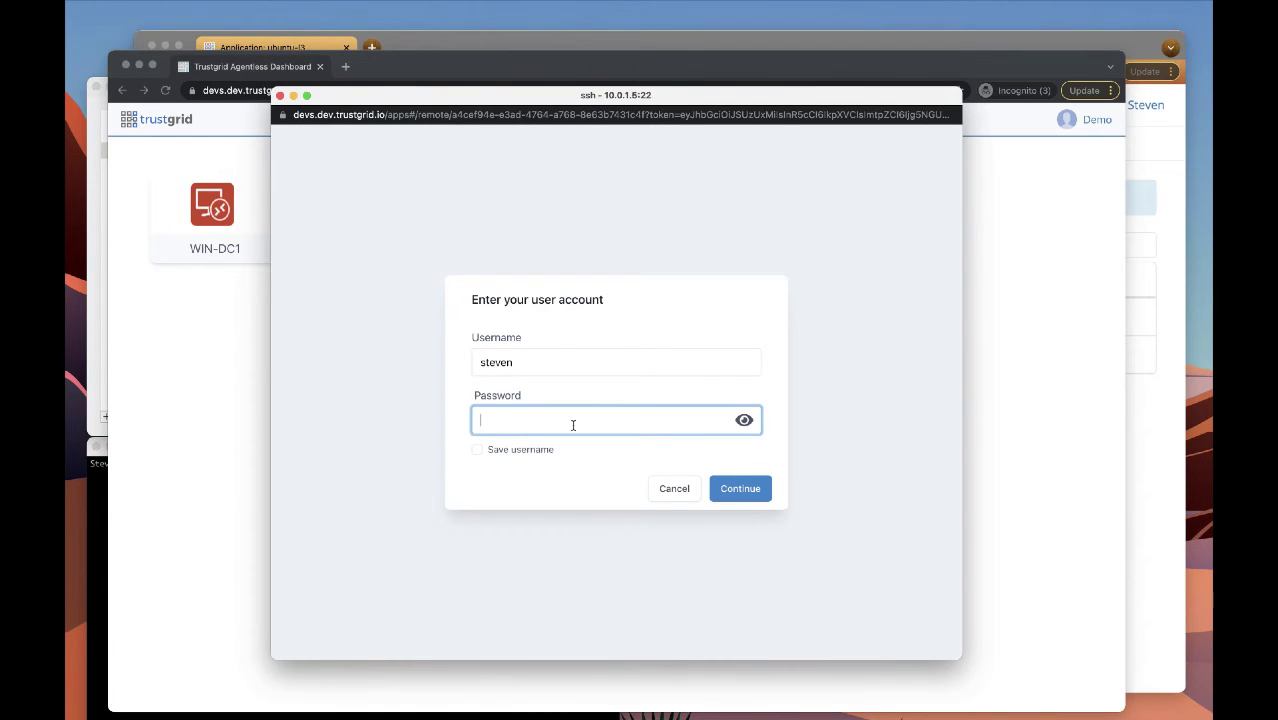
pyautogui.write('••••••')
pyautogui.press('BackSpace')
pyautogui.press('BackSpace')
pyautogui.press('BackSpace')
pyautogui.press('BackSpace')
pyautogui.write('•••••••••')
pyautogui.click(710, 488)
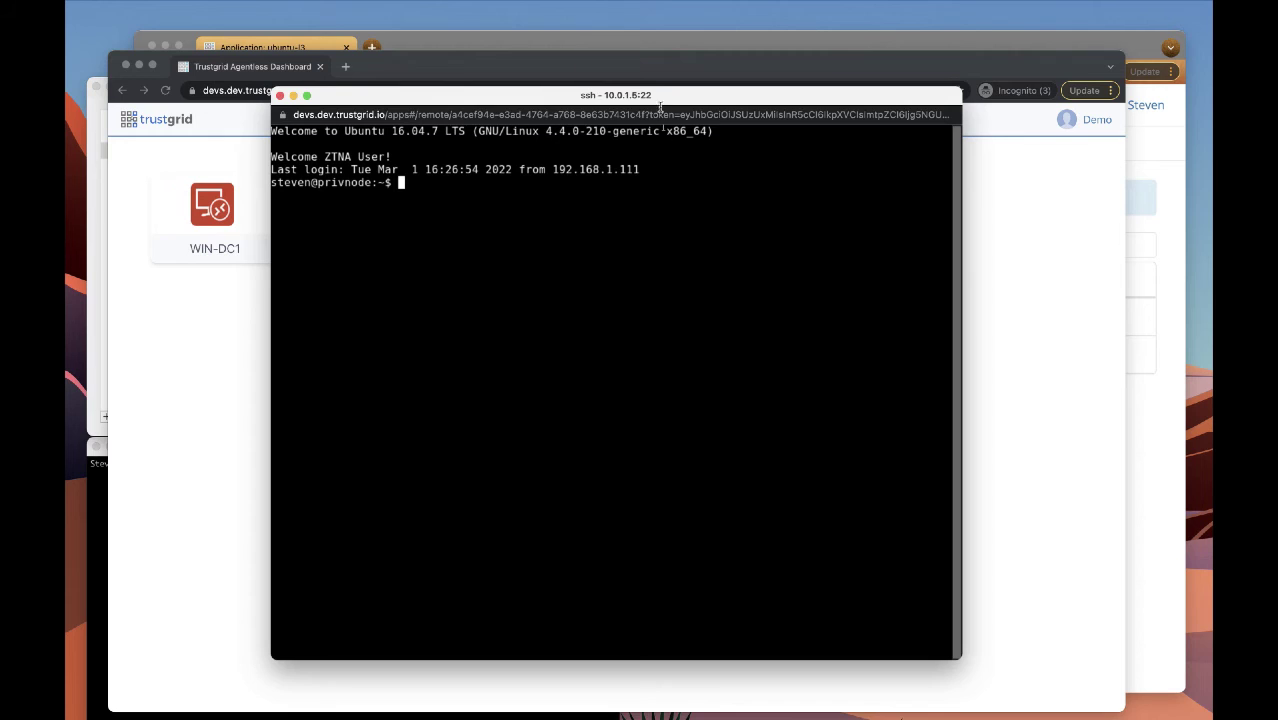
# - Move the SSH window aside, list the home directory with ls -l, and display the contents of hello.txt
pyautogui.moveTo(652, 95); pyautogui.dragTo(865, 189)
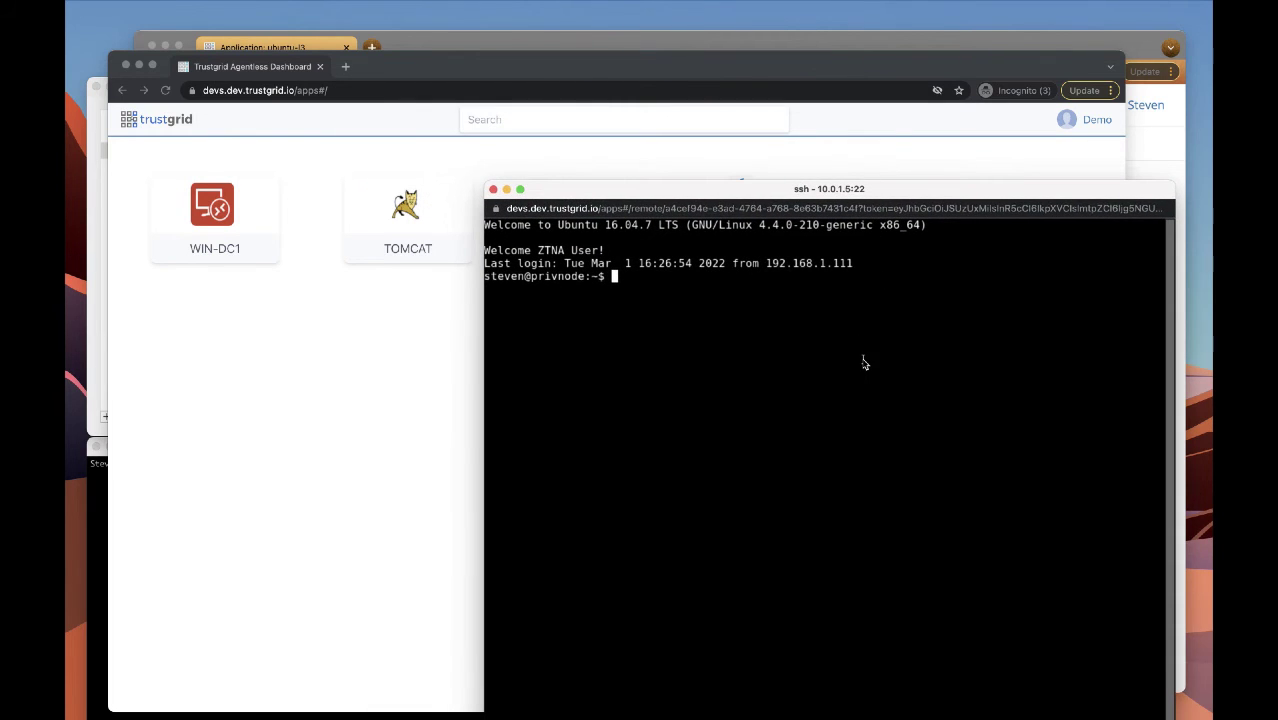
pyautogui.write('ls -l')
pyautogui.press('Return')
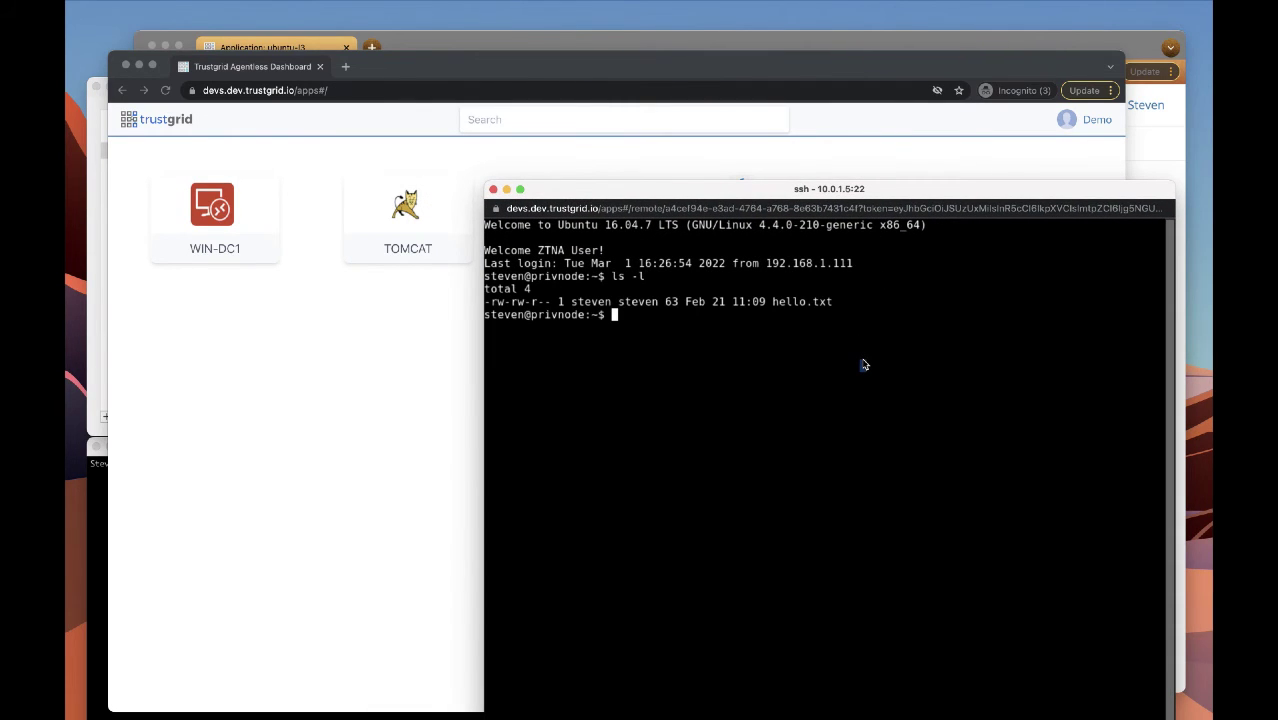
pyautogui.write('cat hello.txt')
pyautogui.press('Return')
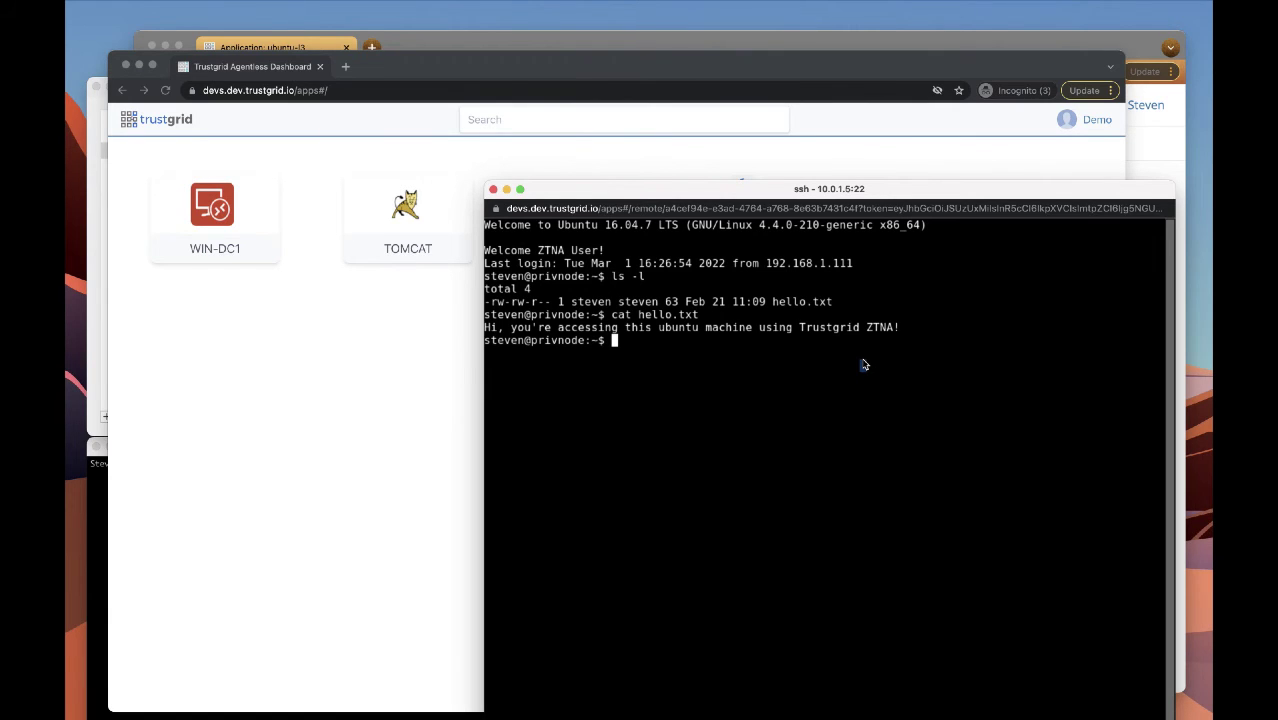
# - Try to connect to 10.0.1.5 over SSH from the local terminal, and abort the attempt
pyautogui.click(356, 362)
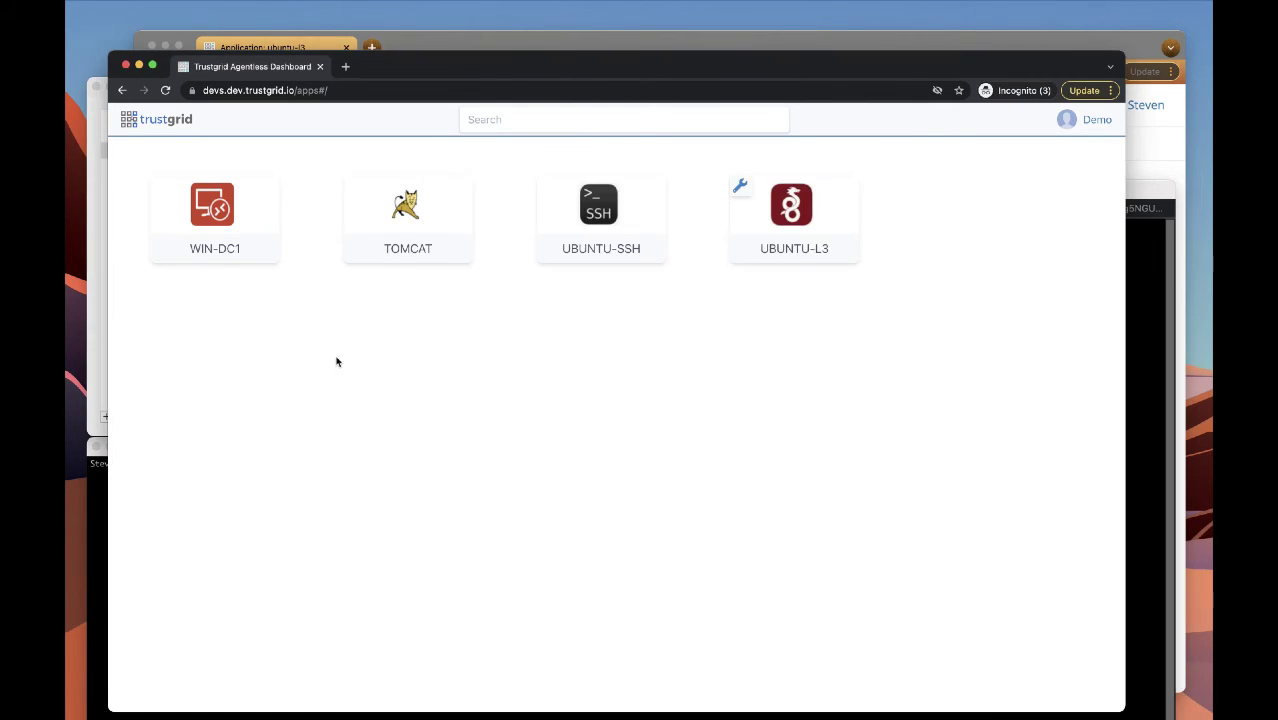
pyautogui.click(95, 606)
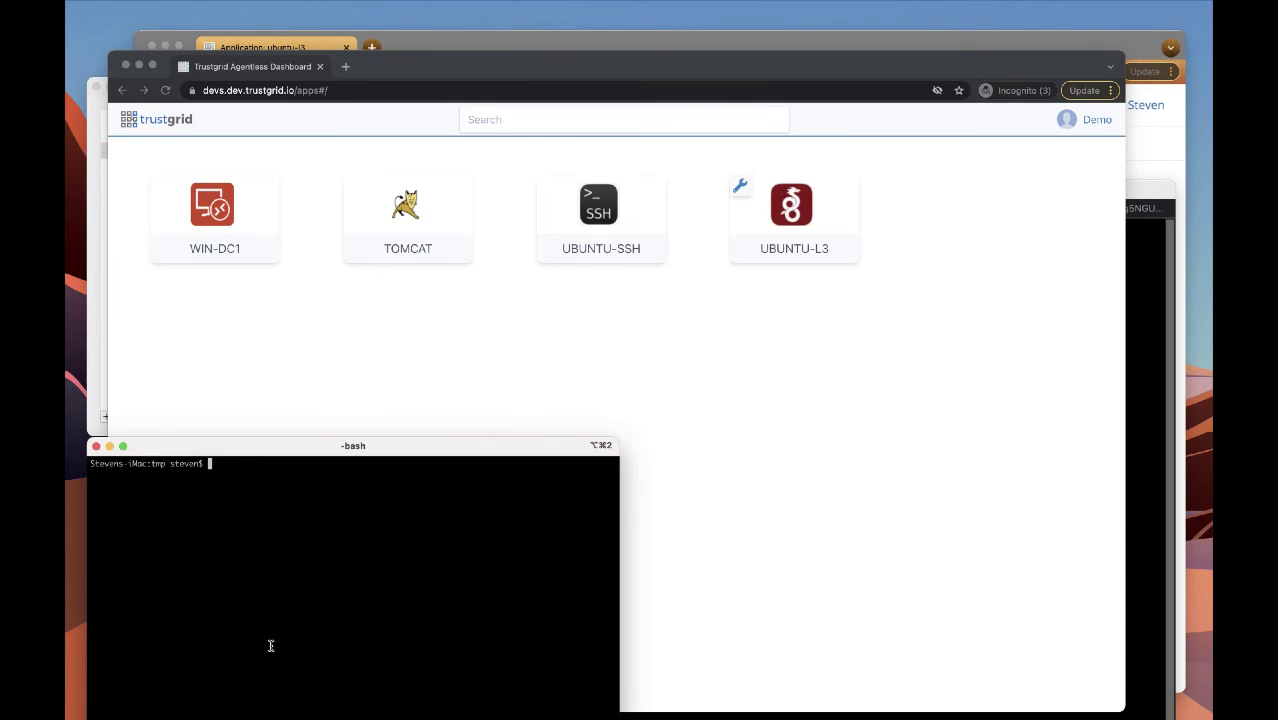
pyautogui.write('ssh steven@10.0.1.5')
pyautogui.press('Return')
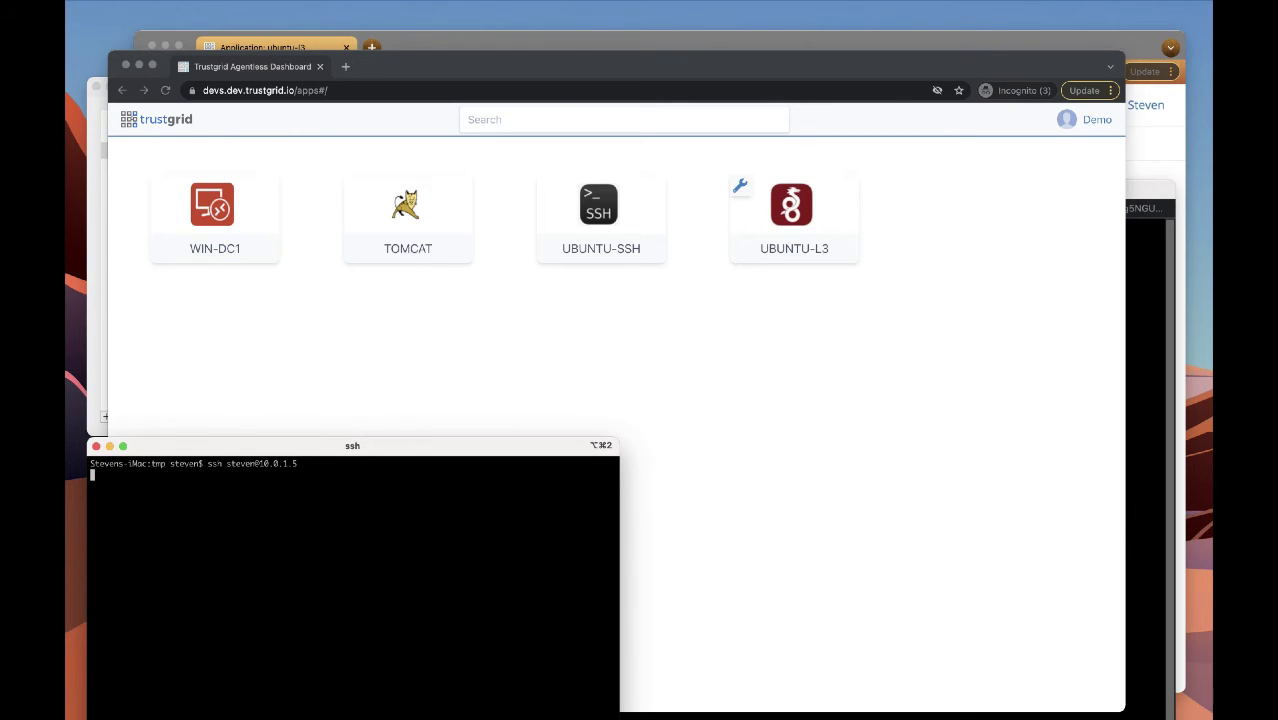
pyautogui.hotkey('ctrl', 'c')
# - Return to the Trustgrid app dashboard, launch UBUNTU-L3 to authenticate for WireGuard, and close its authentication window
pyautogui.click(730, 386)
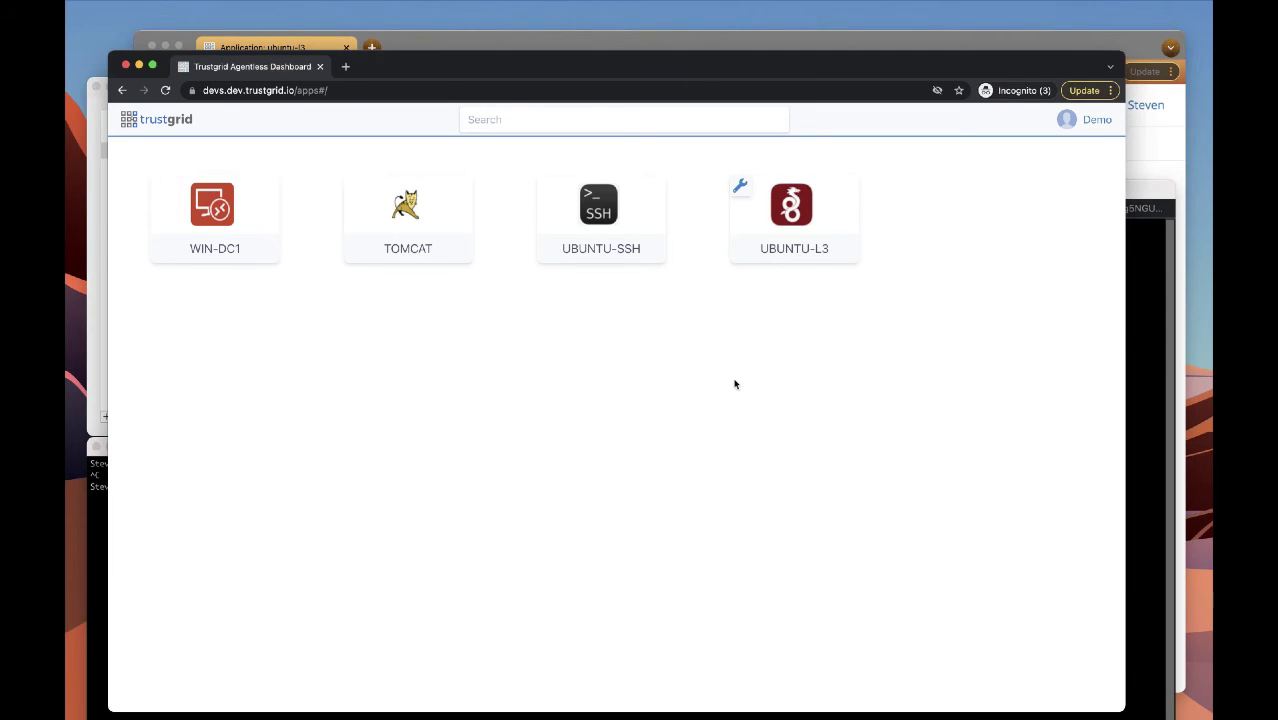
pyautogui.click(794, 212)
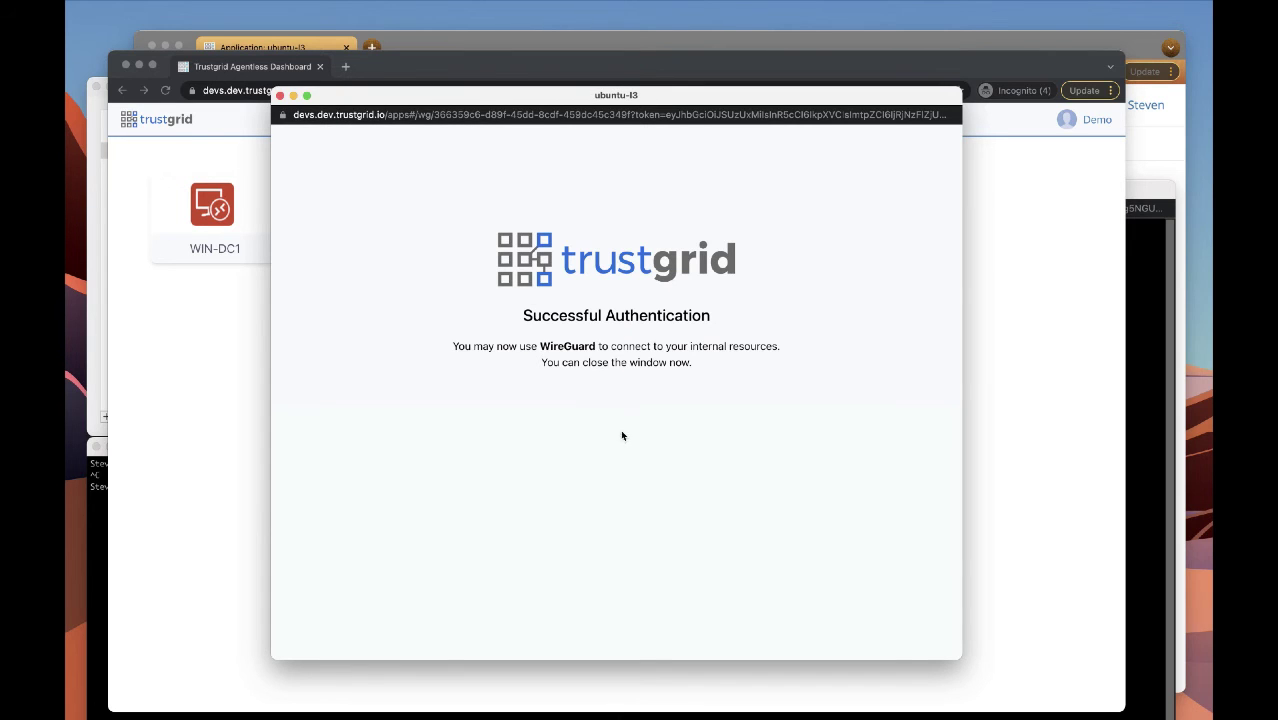
pyautogui.click(280, 97)
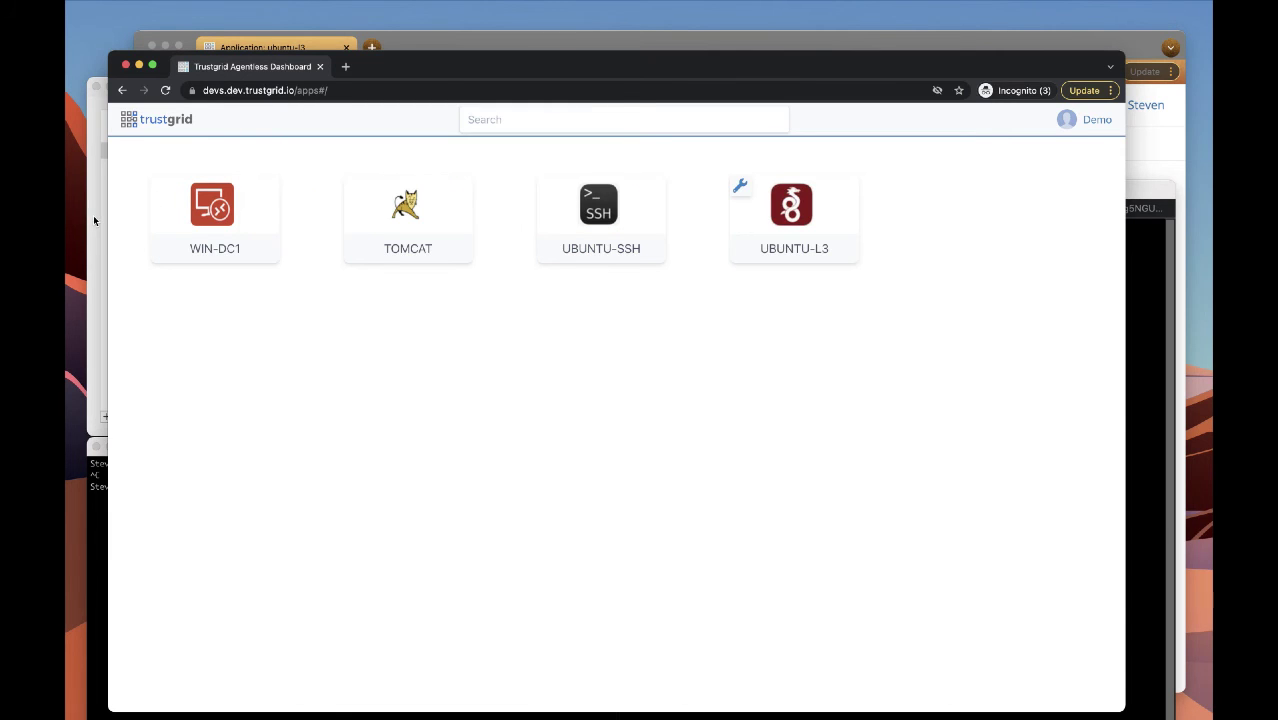
# - Switch to the WireGuard tunnel manager and activate the ubuntu-l3 tunnel
pyautogui.click(95, 222)
pyautogui.click(157, 150)
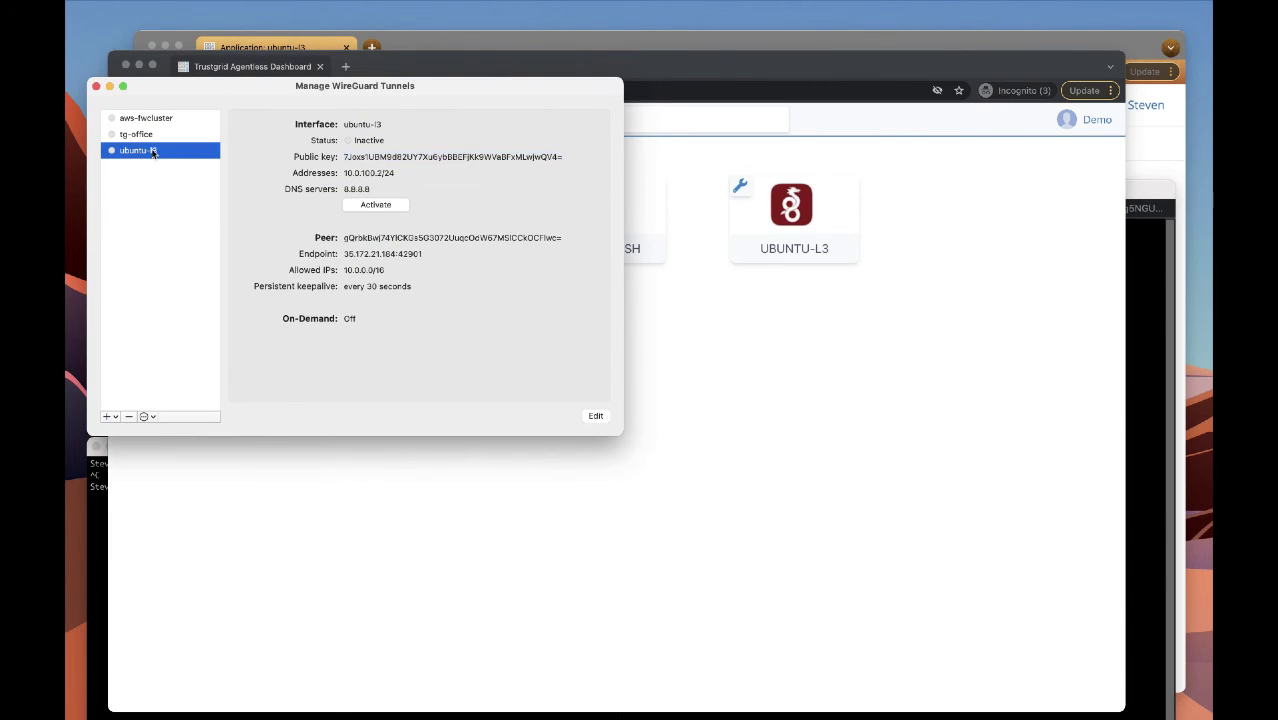
pyautogui.click(395, 205)
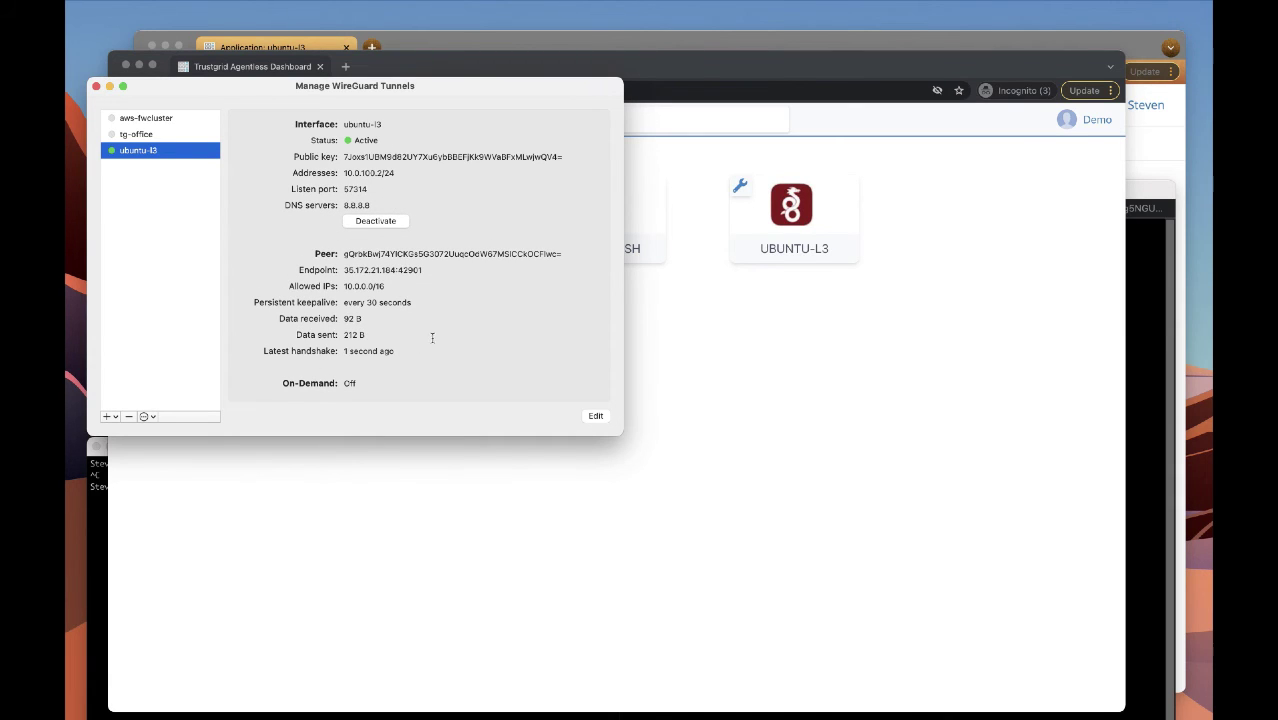
# - Switch to the local terminal, log in to 10.0.1.5 over SSH with the account password, and exit the session
pyautogui.click(101, 543)
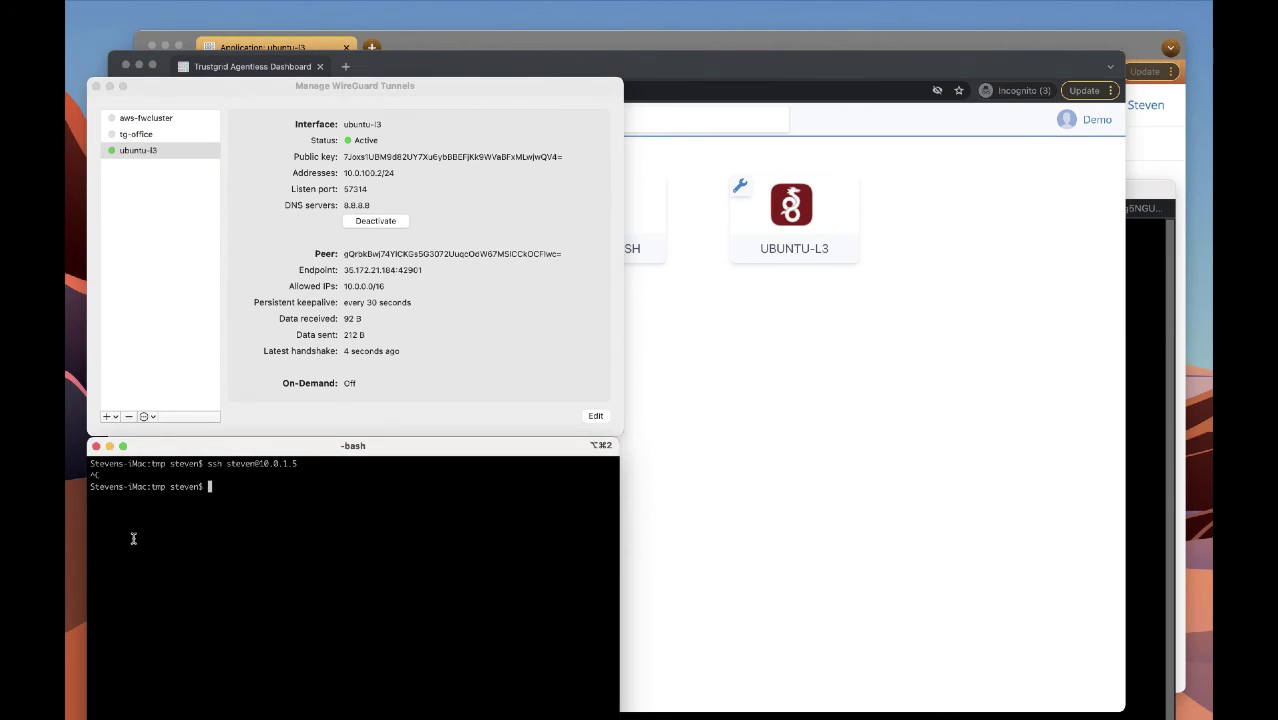
pyautogui.press('Up')
pyautogui.press('Return')
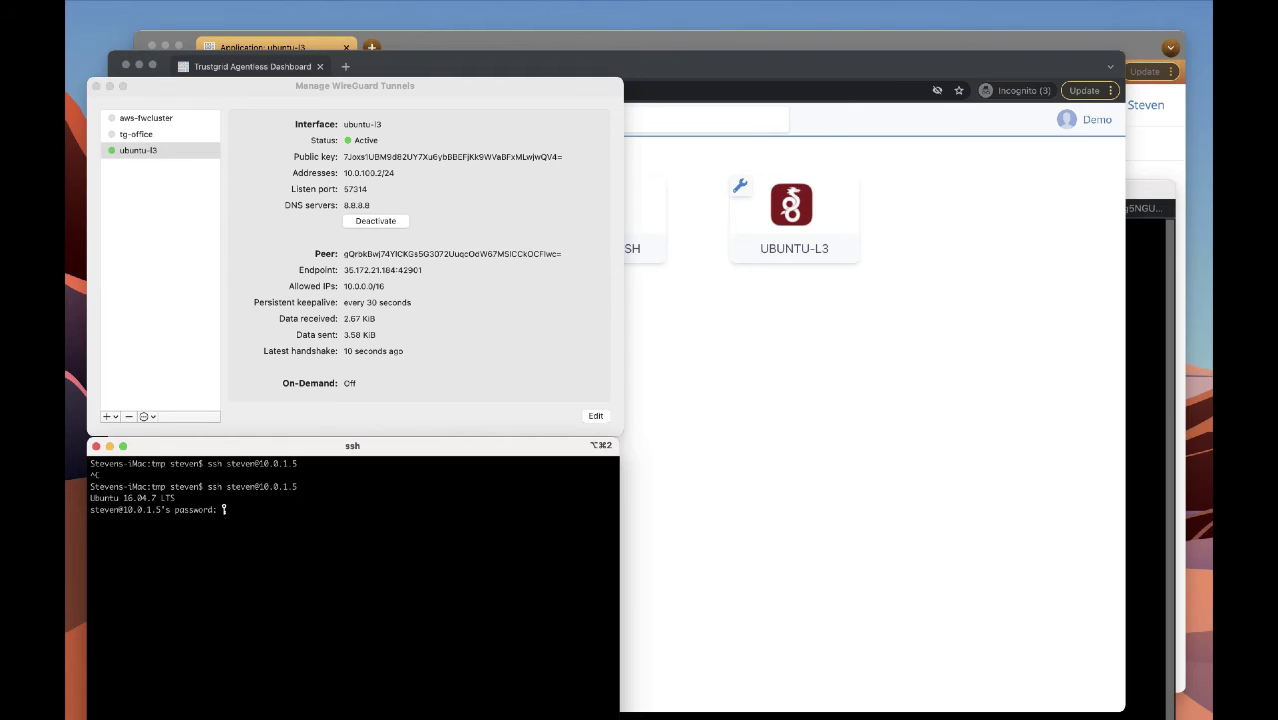
pyautogui.press('Return')
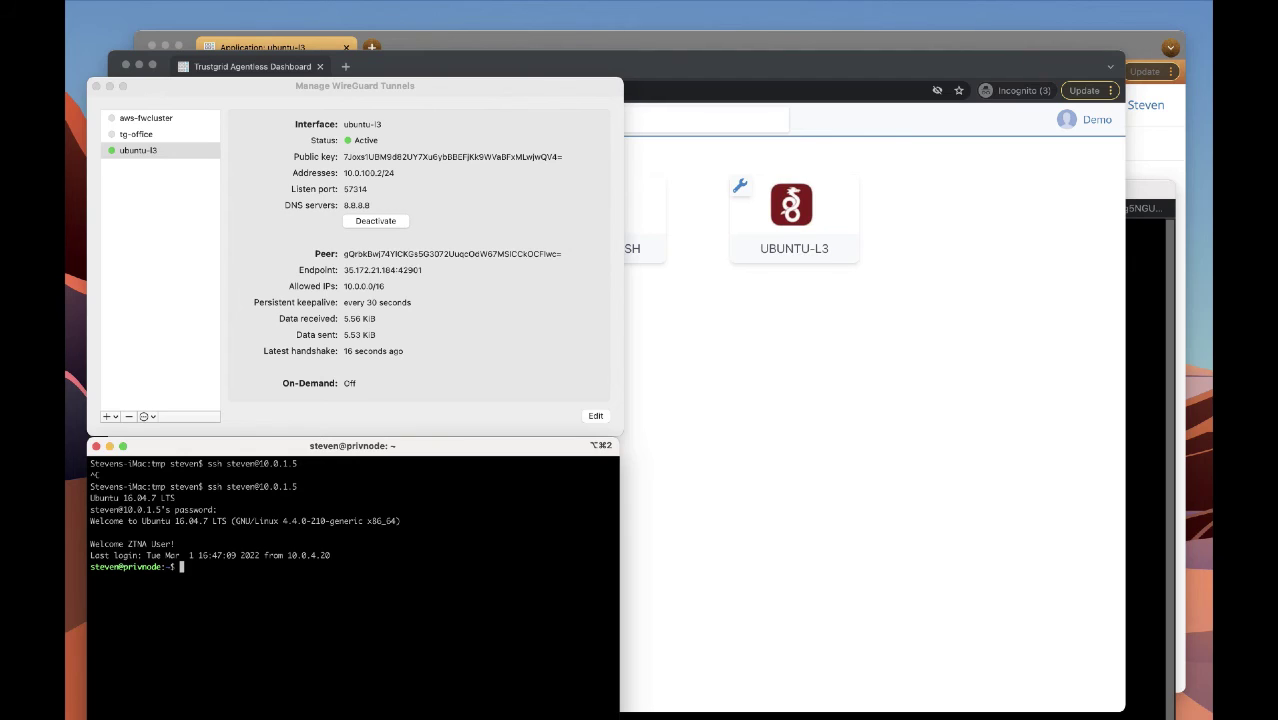
pyautogui.write('exit')
pyautogui.press('Return')
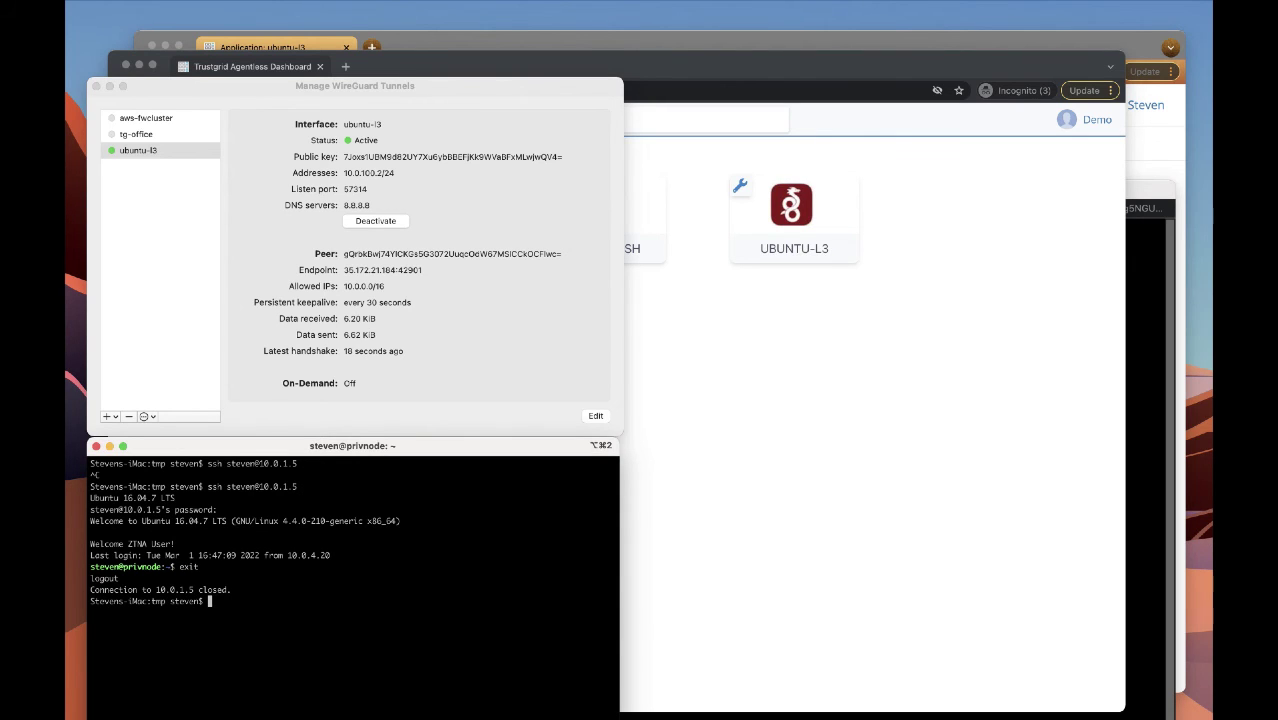
# - Copy the local file copied.txt to 10.0.1.5 as copied.txt with scp, authenticating with the account password
pyautogui.write('scp copied.txt steven@10.0.1.5:copied.txt')
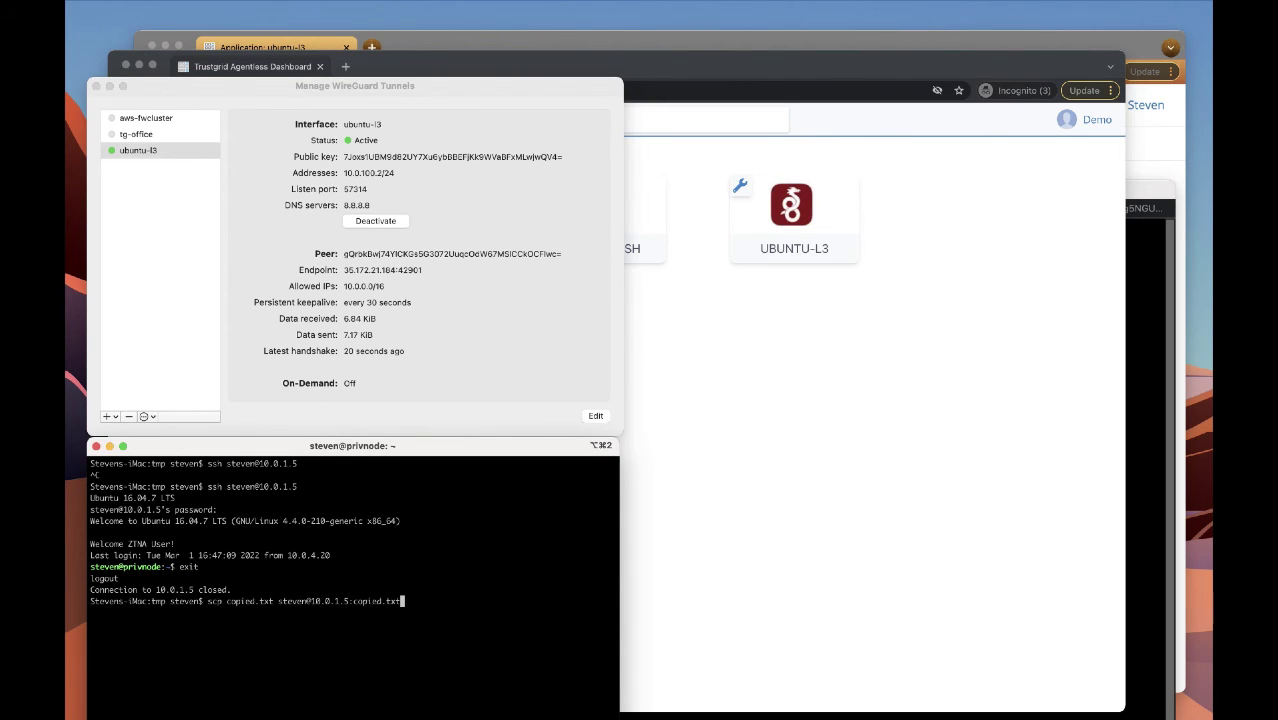
pyautogui.press('Return')
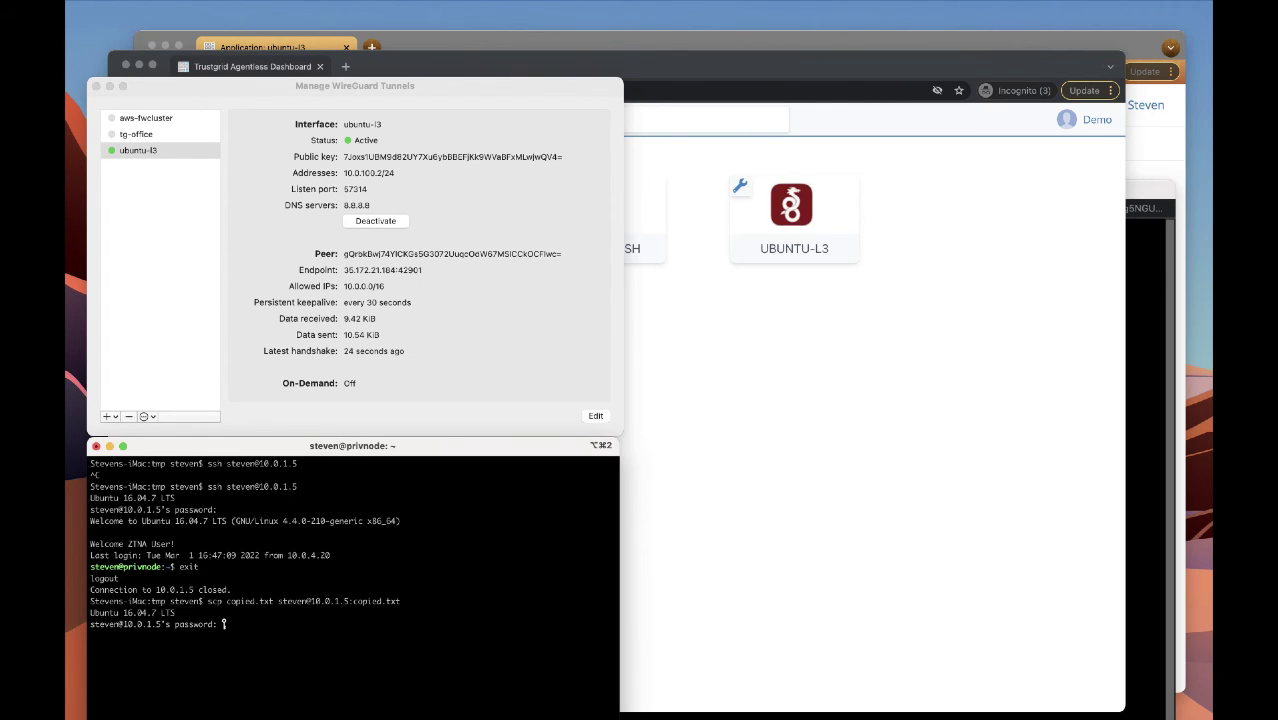
pyautogui.press('Return')
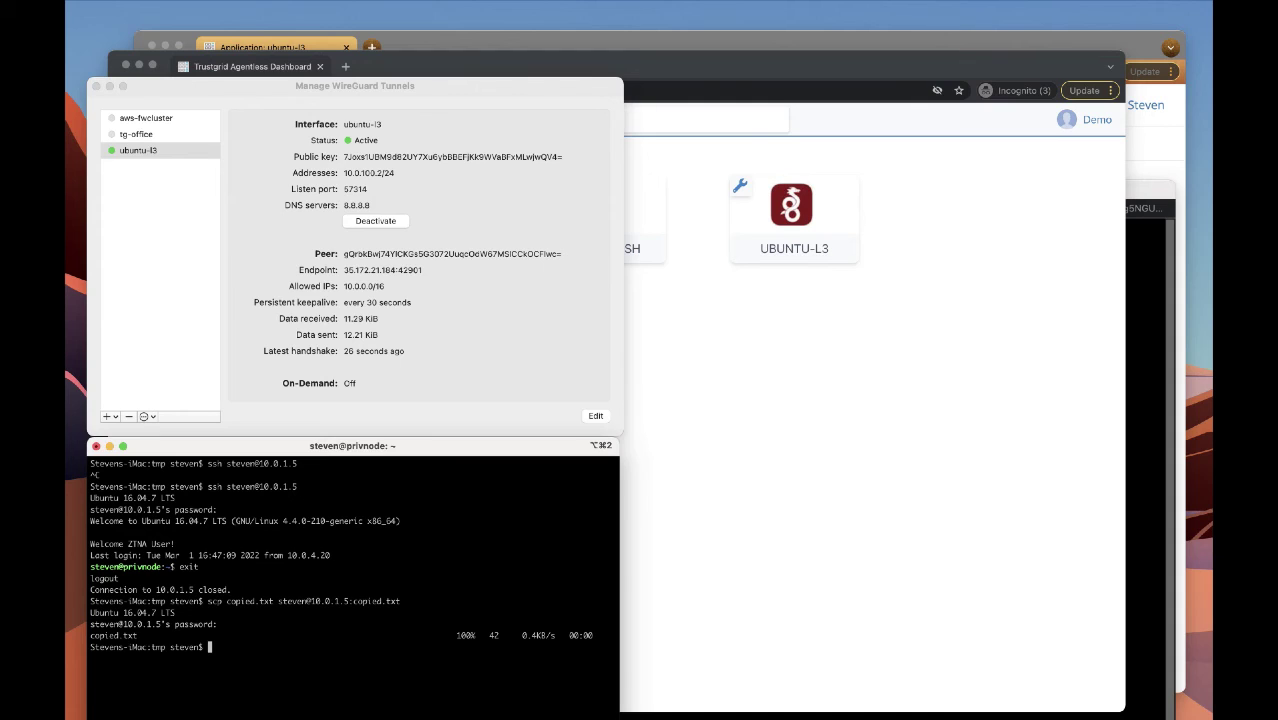
# - In the browser-based SSH window, list the home directory with ls -l and display the contents of copied.txt
pyautogui.click(866, 713)
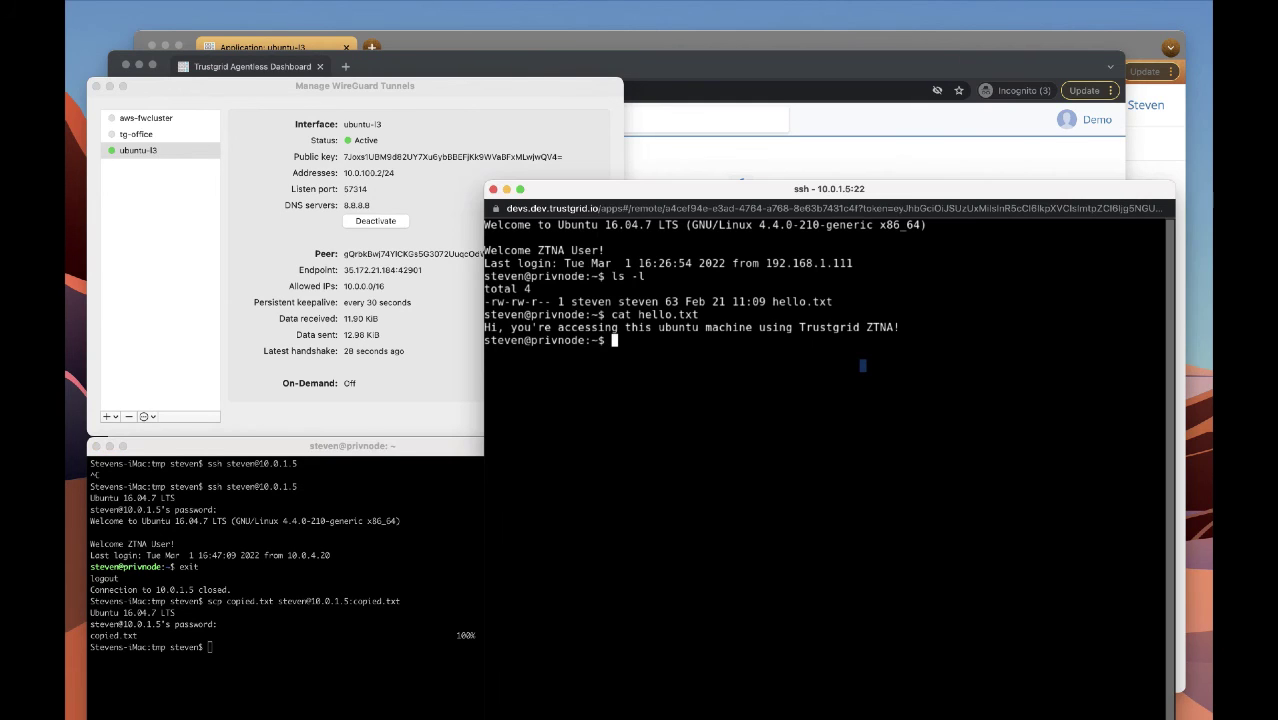
pyautogui.write('ls -l')
pyautogui.press('Return')
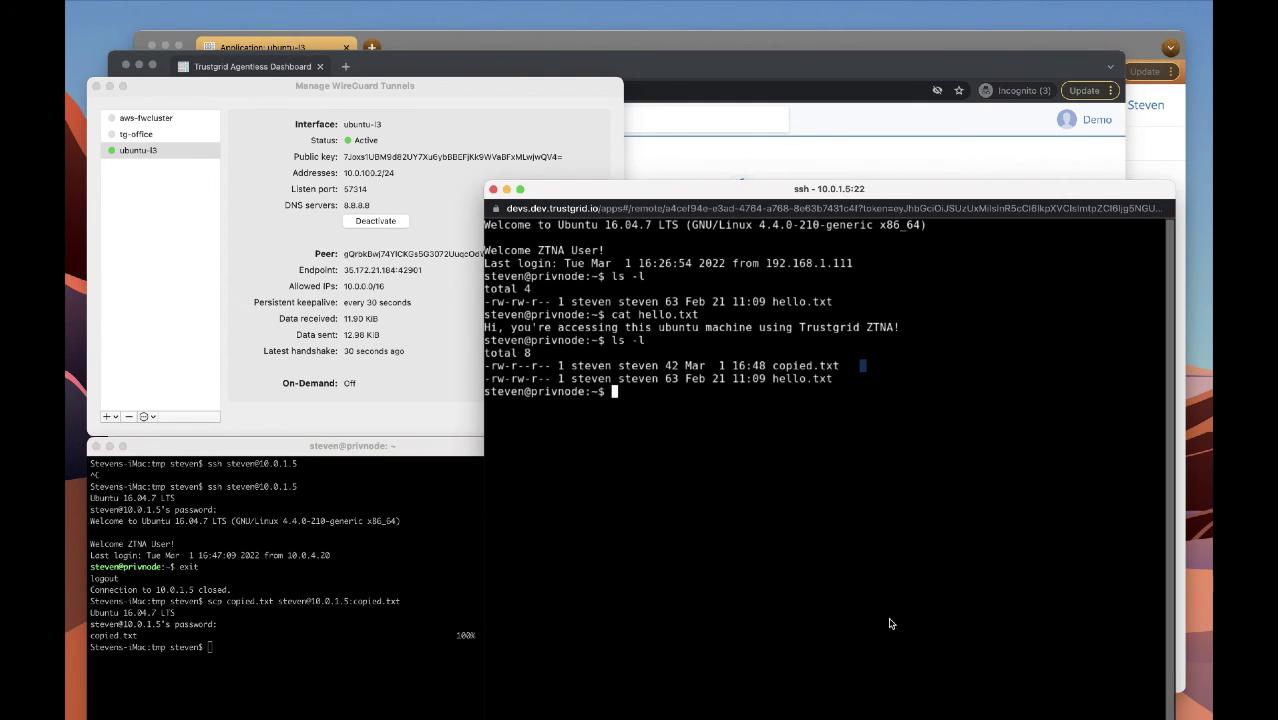
pyautogui.write('cat copi')
pyautogui.press('Tab')
pyautogui.press('Return')
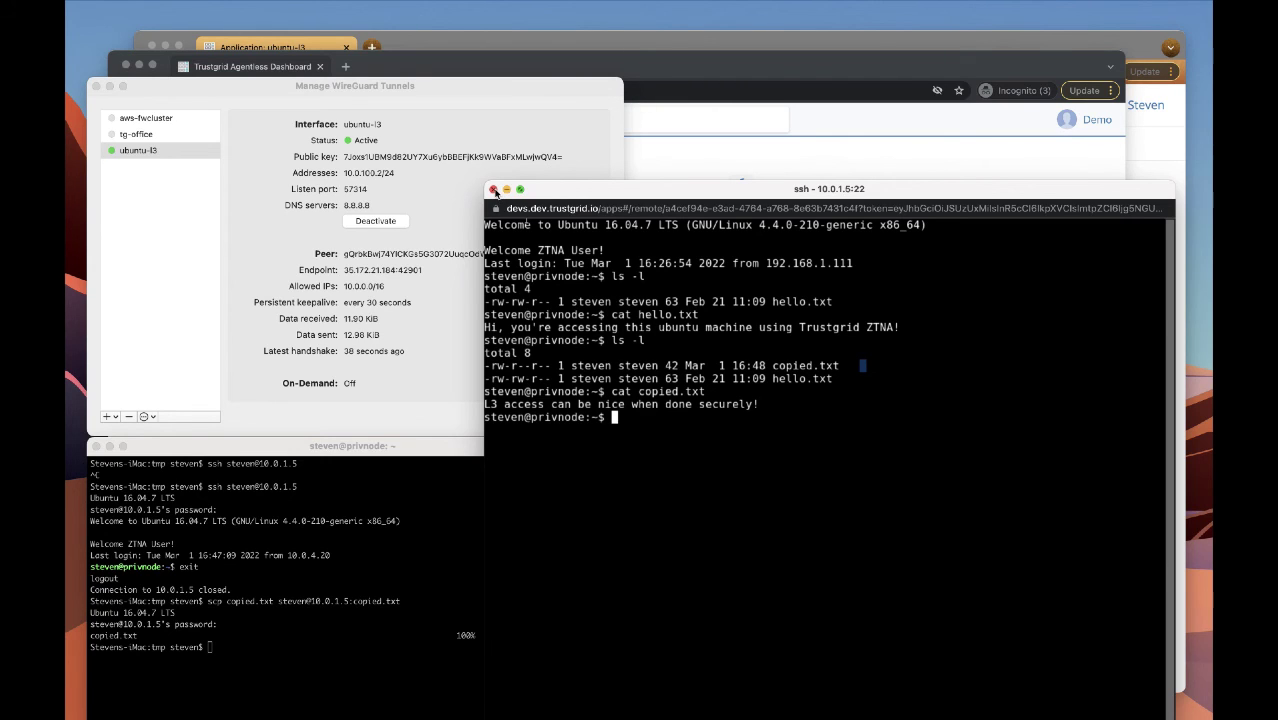
# - Close the browser-based SSH window and open the session history of ubuntu-l3 in the Trustgrid portal
pyautogui.click(493, 190)
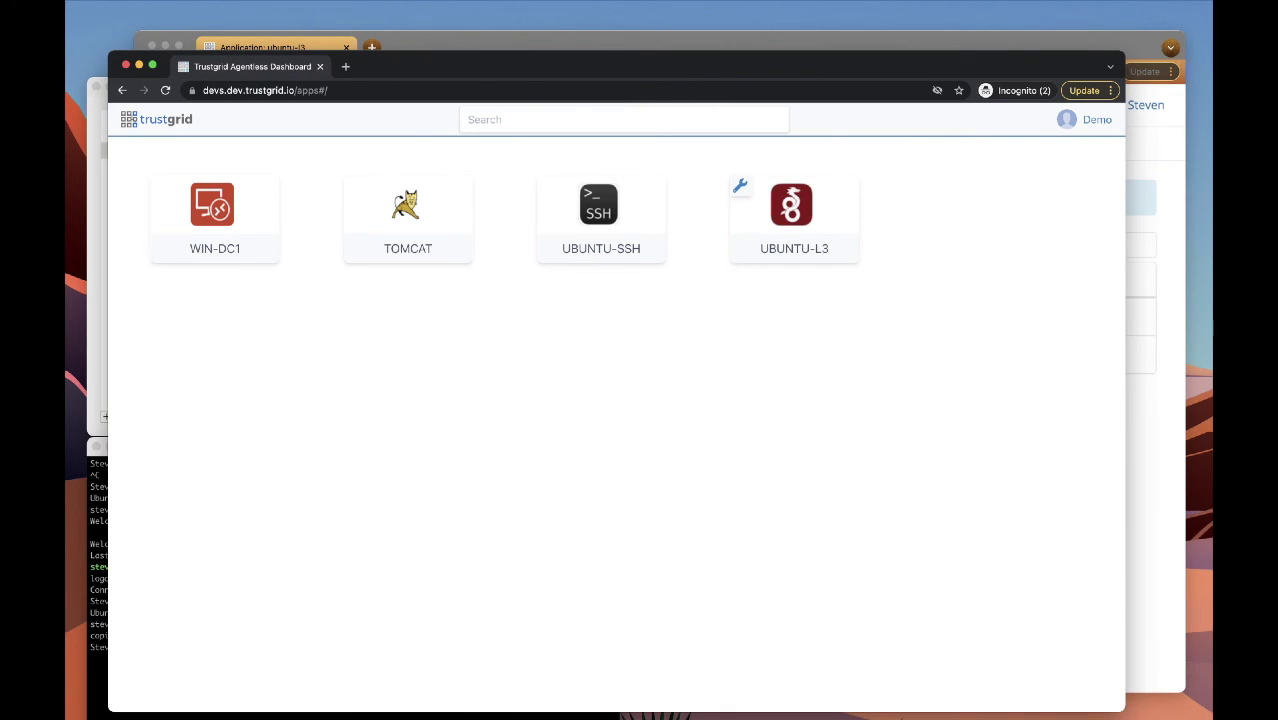
pyautogui.click(432, 42)
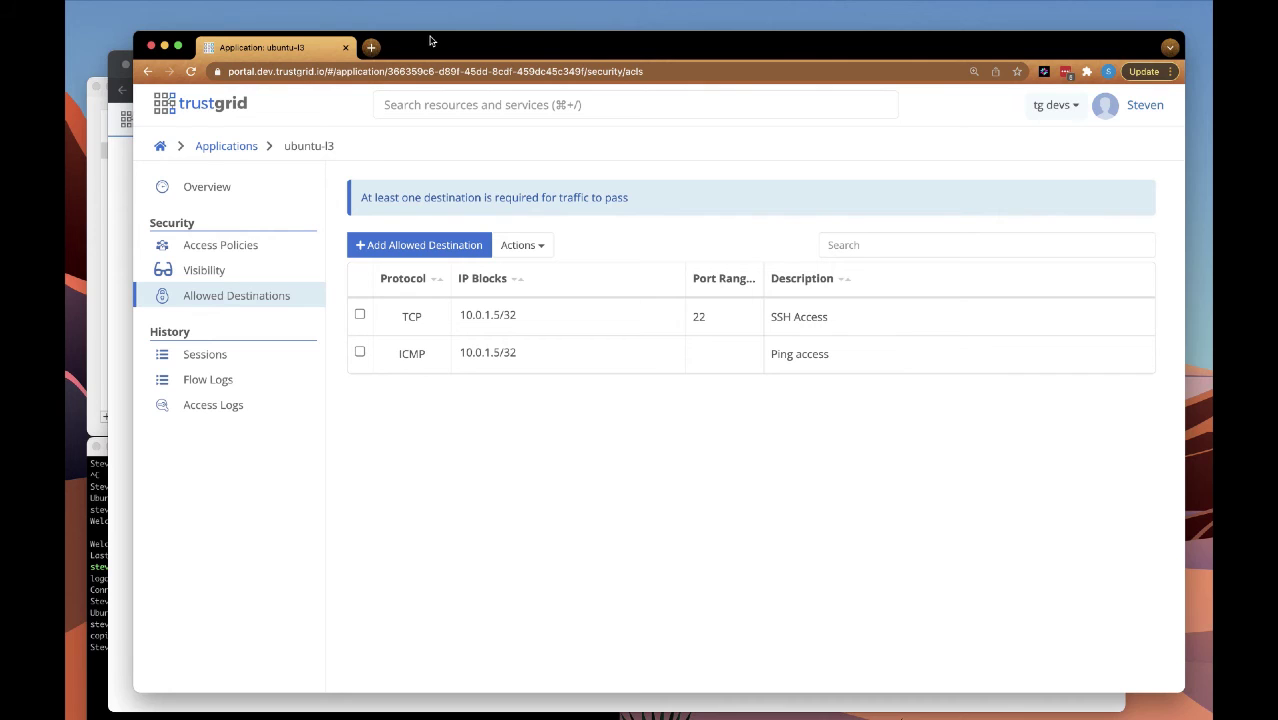
pyautogui.click(203, 354)
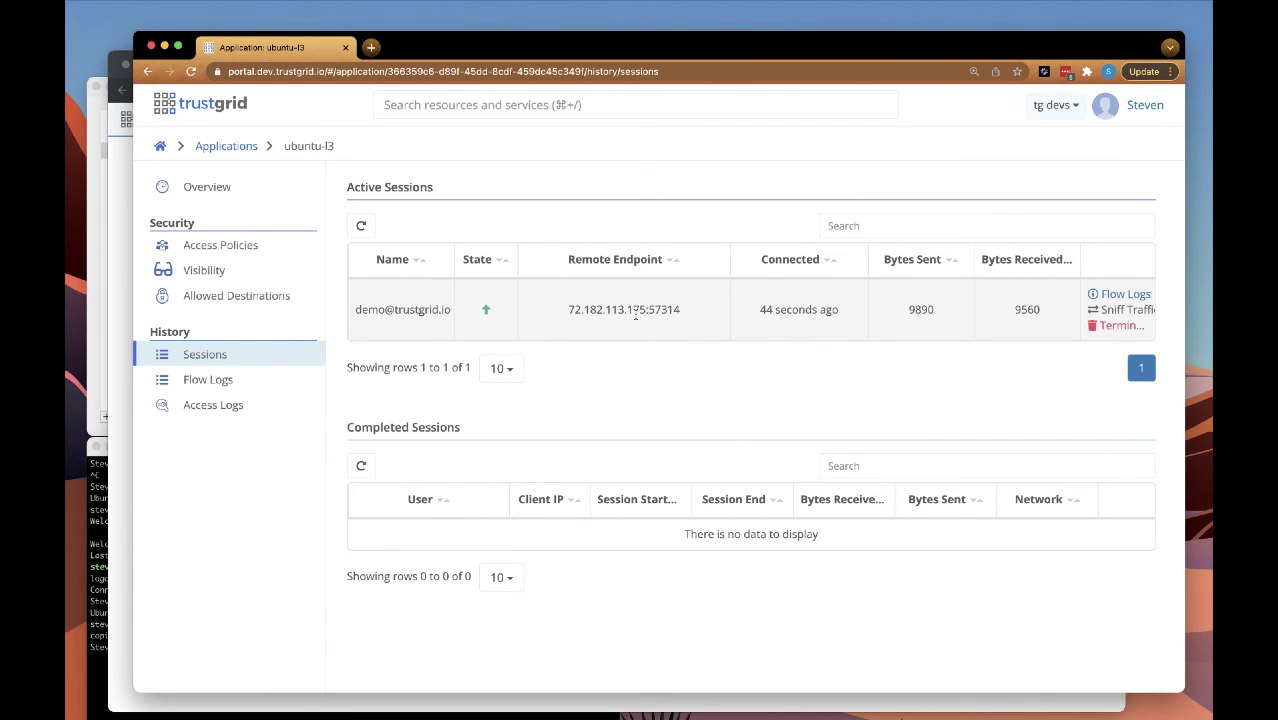
# - Switch to the local terminal and start a continuous ping to 10.0.1.5
pyautogui.click(95, 597)
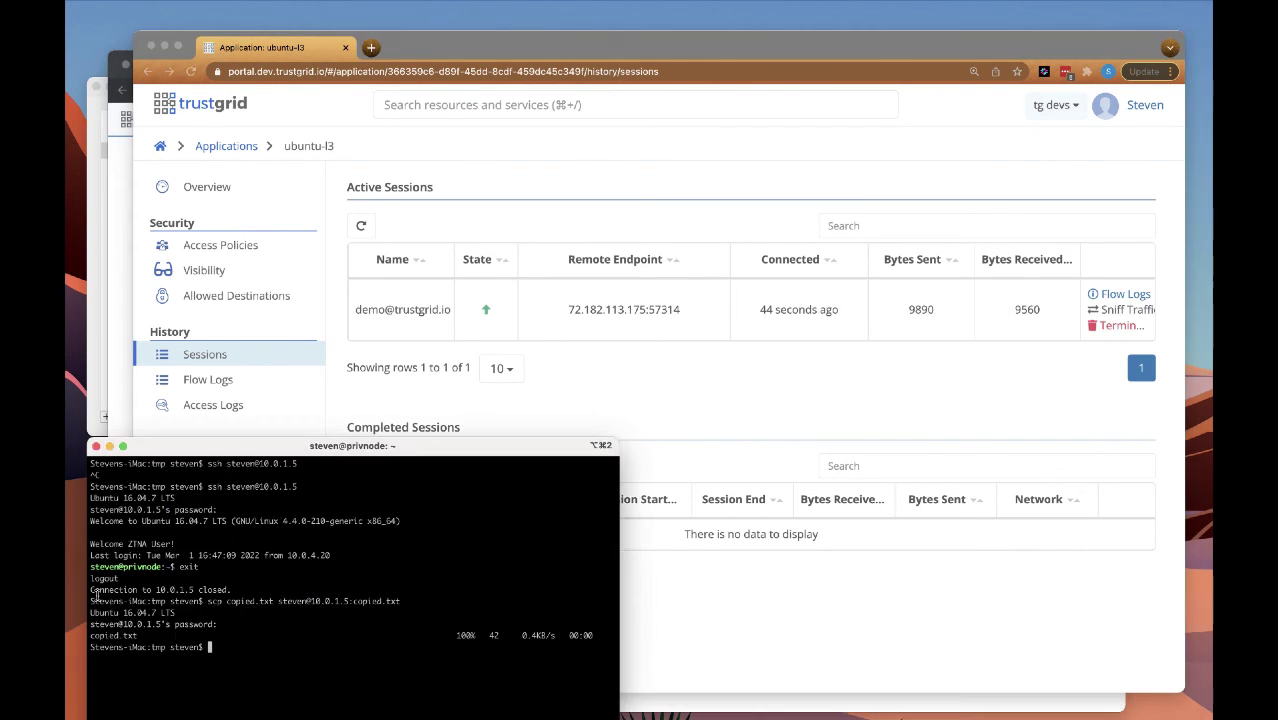
pyautogui.press('Up')
pyautogui.press('Up')
pyautogui.press('Down')
pyautogui.press('Down')
pyautogui.write('clear')
pyautogui.press('Up')
pyautogui.press('Up')
pyautogui.press('Up')
pyautogui.press('Up')
pyautogui.press('Up')
pyautogui.press('Return')
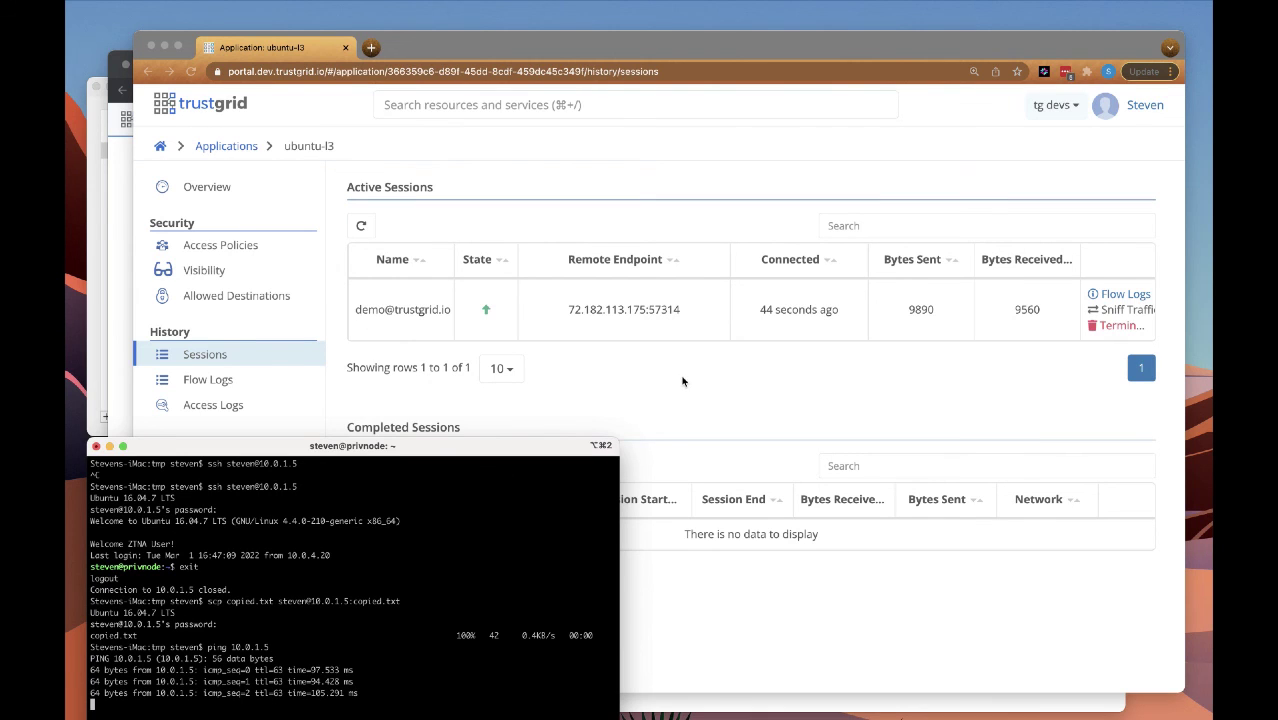
# - Return to the Trustgrid portal and refresh the active sessions of ubuntu-l3 several times
pyautogui.click(810, 364)
pyautogui.click(361, 226)
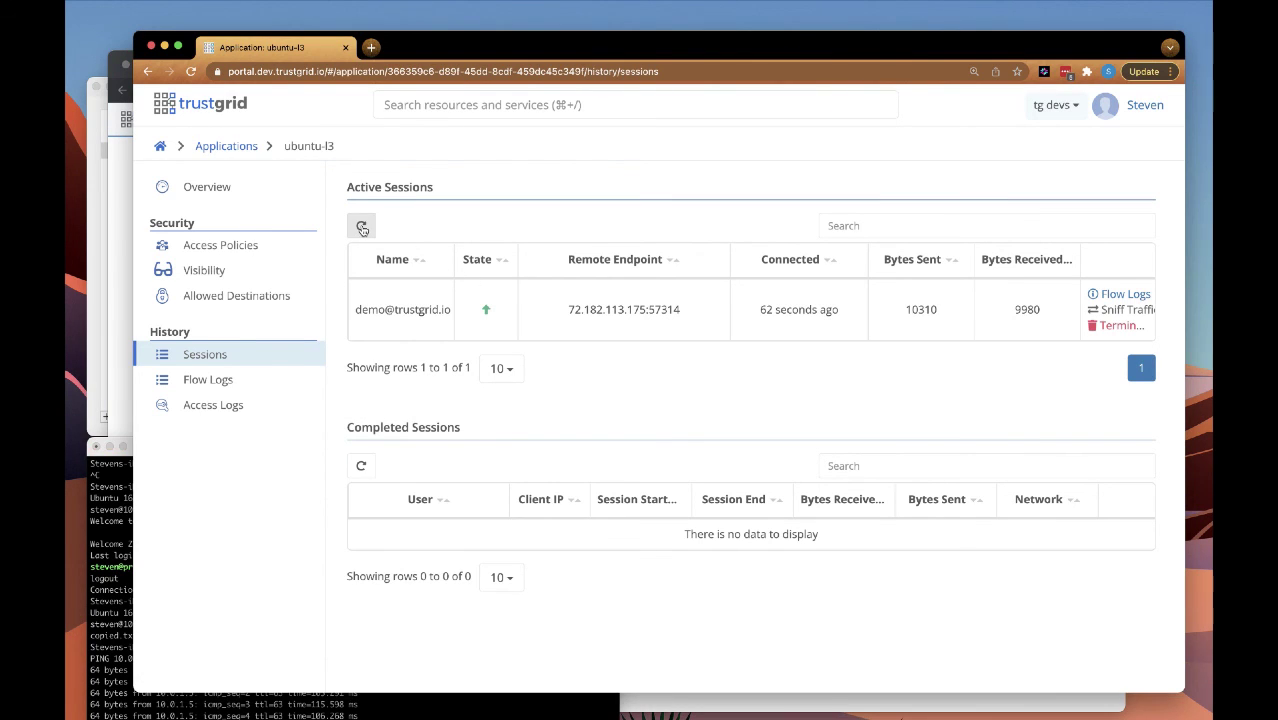
pyautogui.click(362, 228)
pyautogui.click(362, 228)
pyautogui.click(362, 228)
# - Sniff the traffic of the active WireGuard session, widen the capture window to read the packets, and close it
pyautogui.click(1126, 310)
pyautogui.click(822, 548)
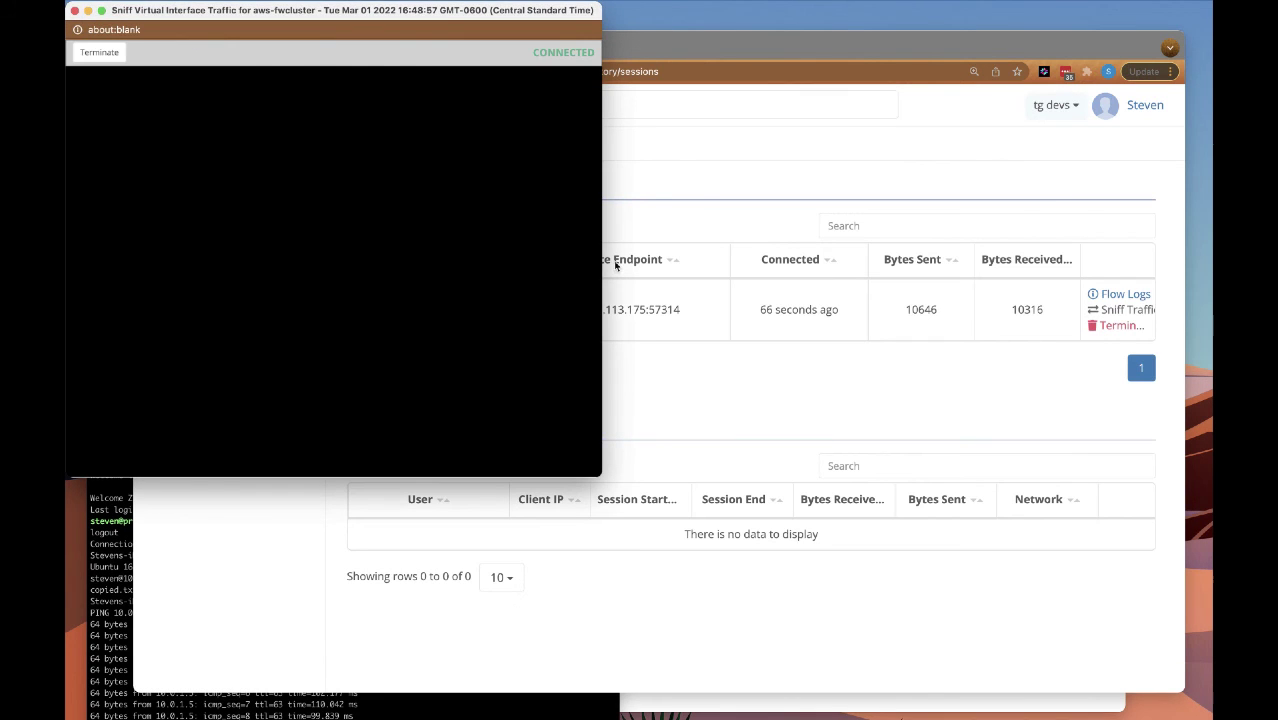
pyautogui.moveTo(599, 282); pyautogui.dragTo(756, 282)
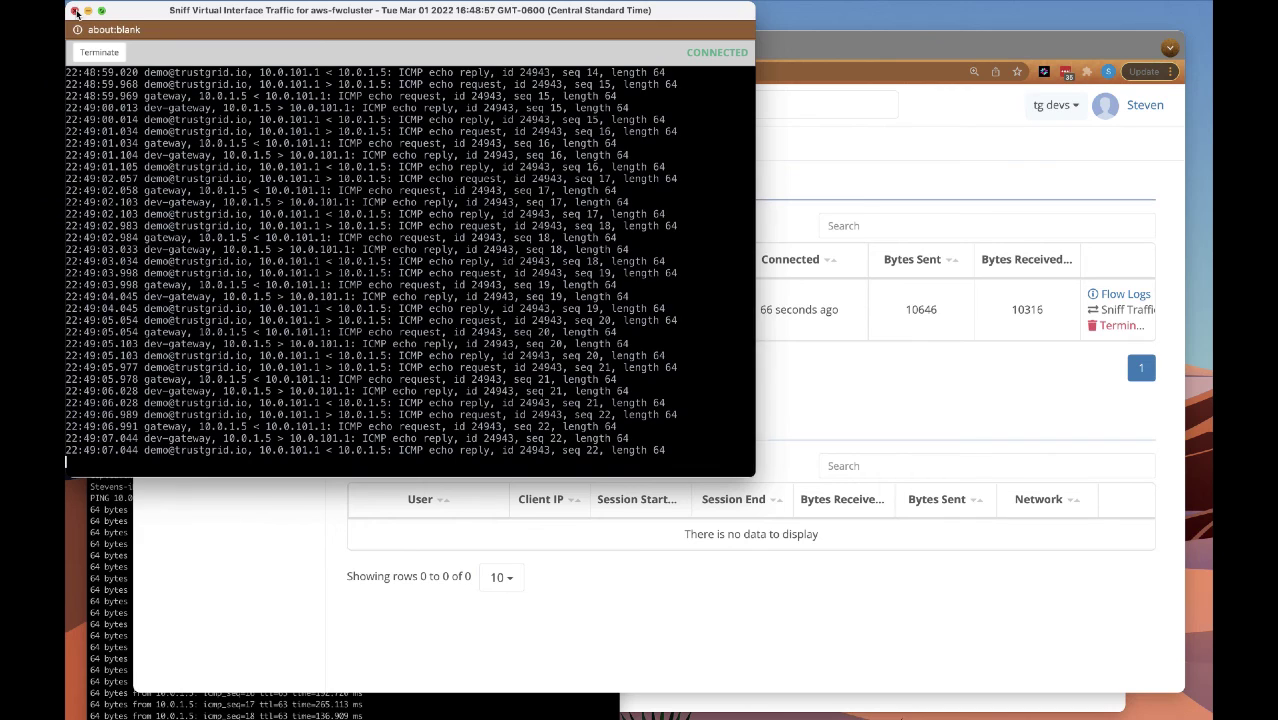
pyautogui.click(75, 11)
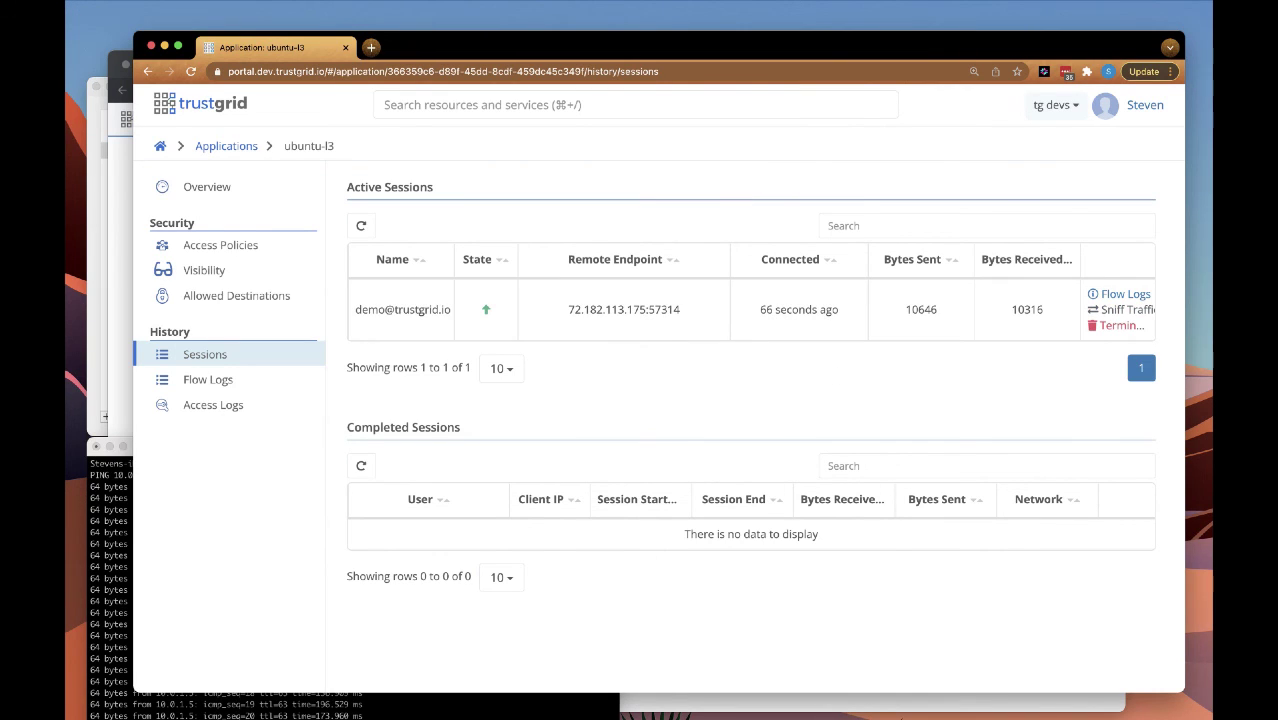
# - Terminate the demo account's active session on ubuntu-l3 and switch to the local terminal running the ping
pyautogui.click(1116, 328)
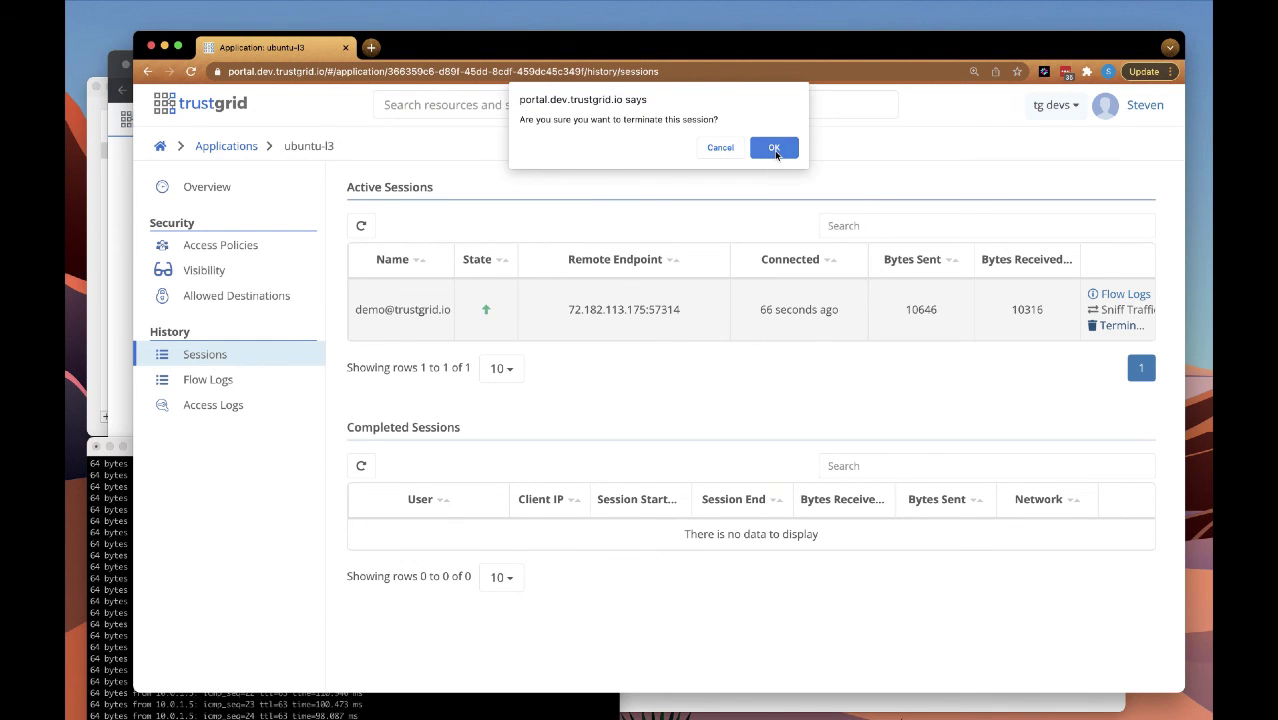
pyautogui.click(774, 148)
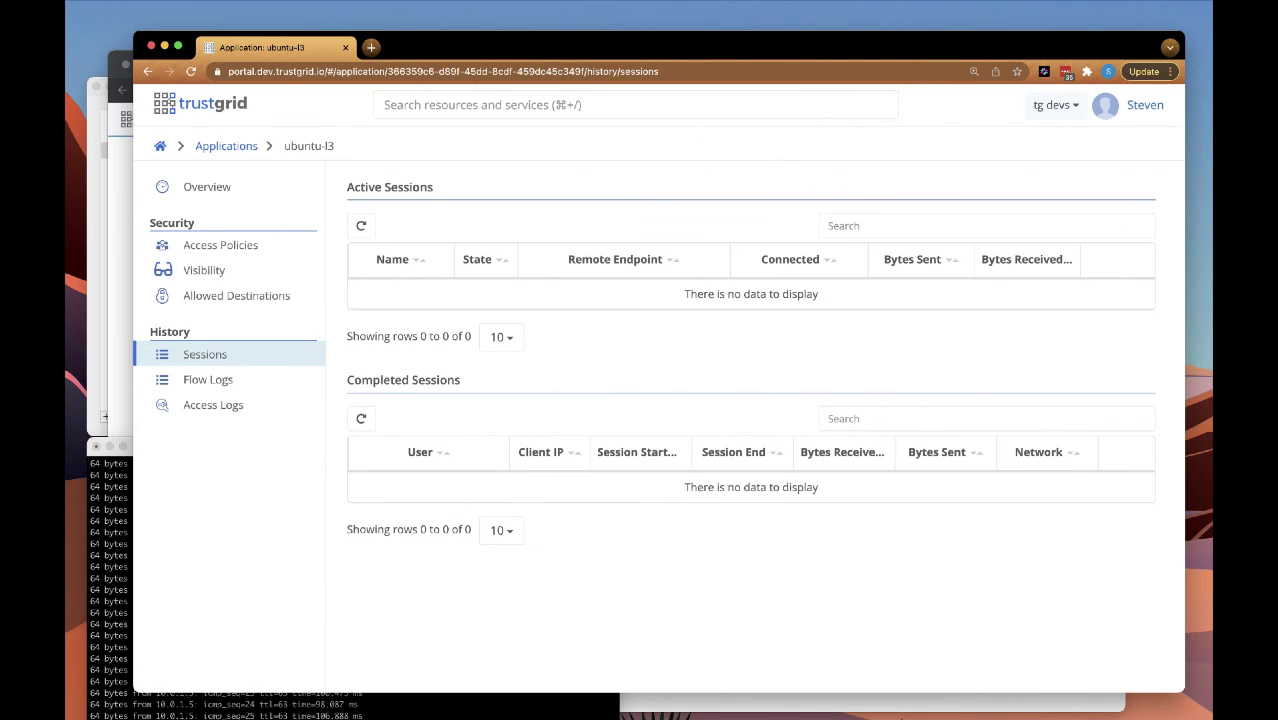
pyautogui.press('super+Tab')
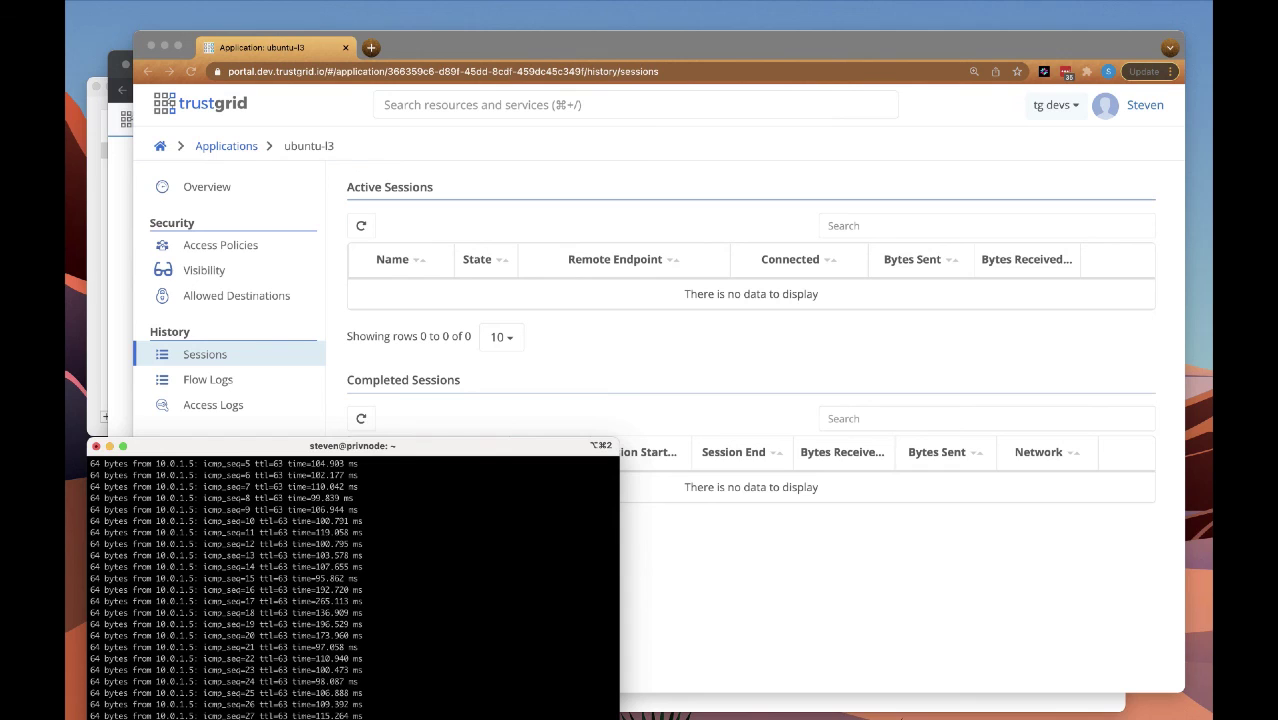